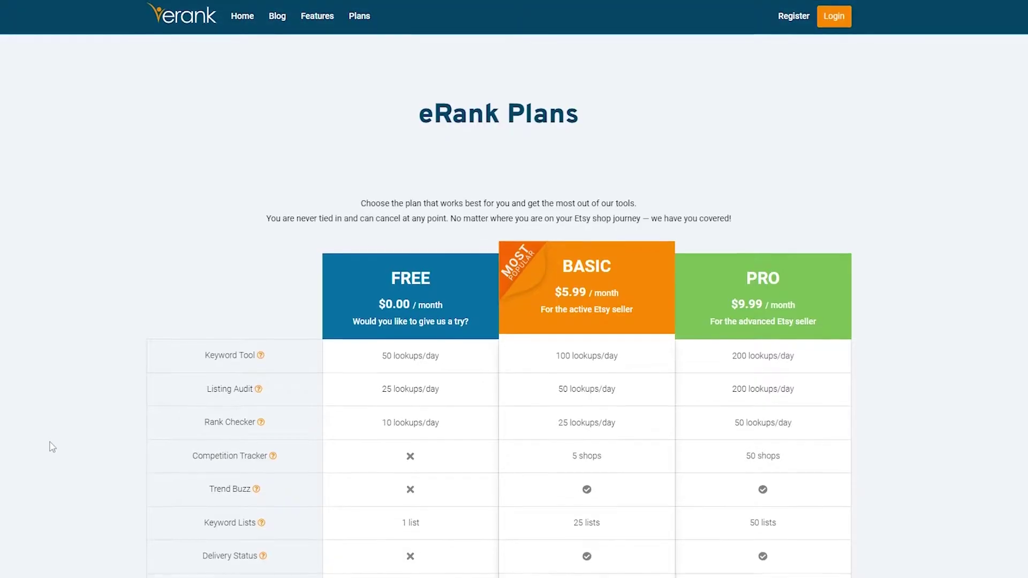
Compare the lookup limits, features and pricing of the Free, Basic and Pro plans on the eRank Plans page.
scroll(53, 439, down, 4)
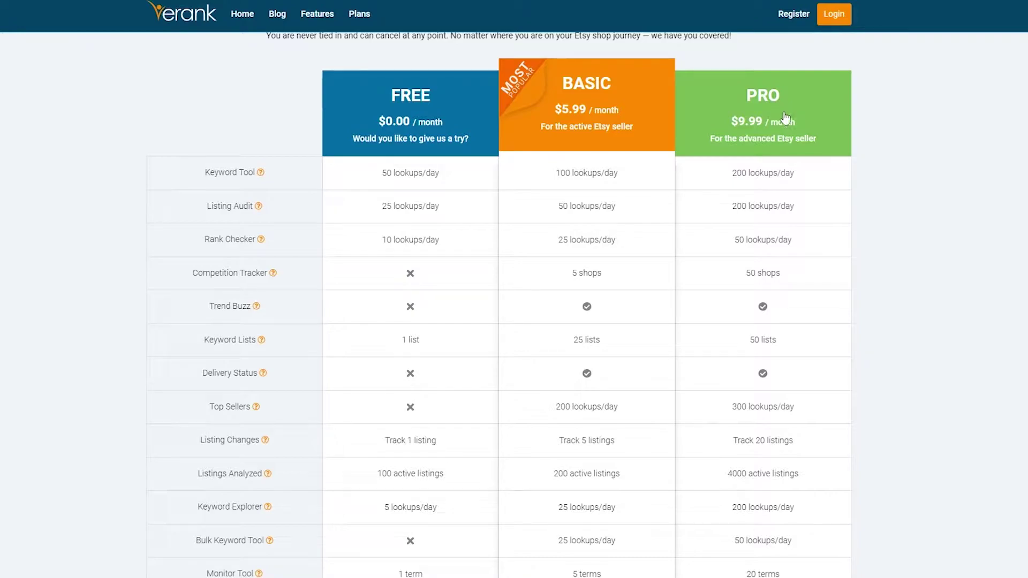
scroll(719, 172, down, 3)
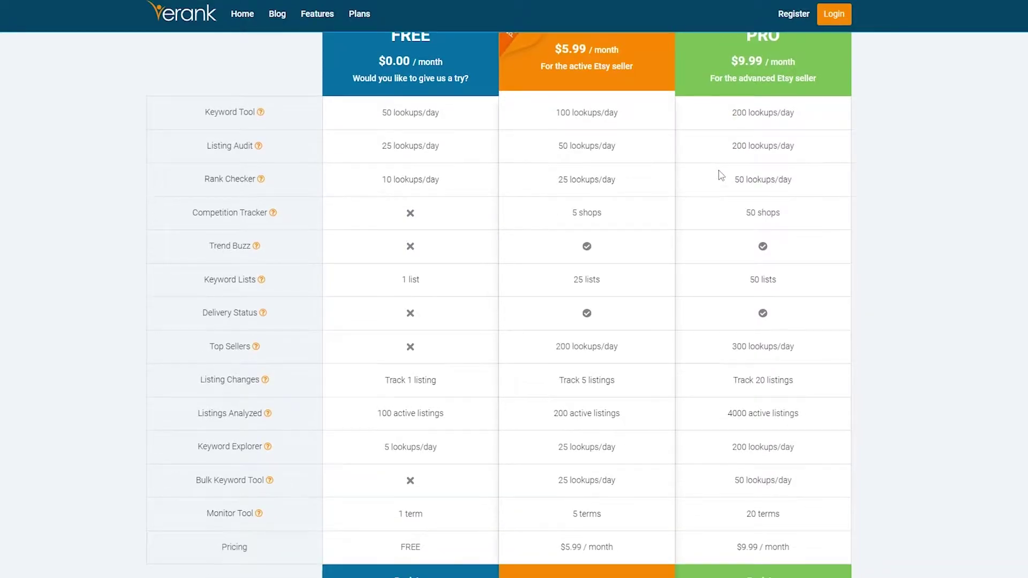
scroll(718, 172, up, 1)
scroll(569, 118, up, 1)
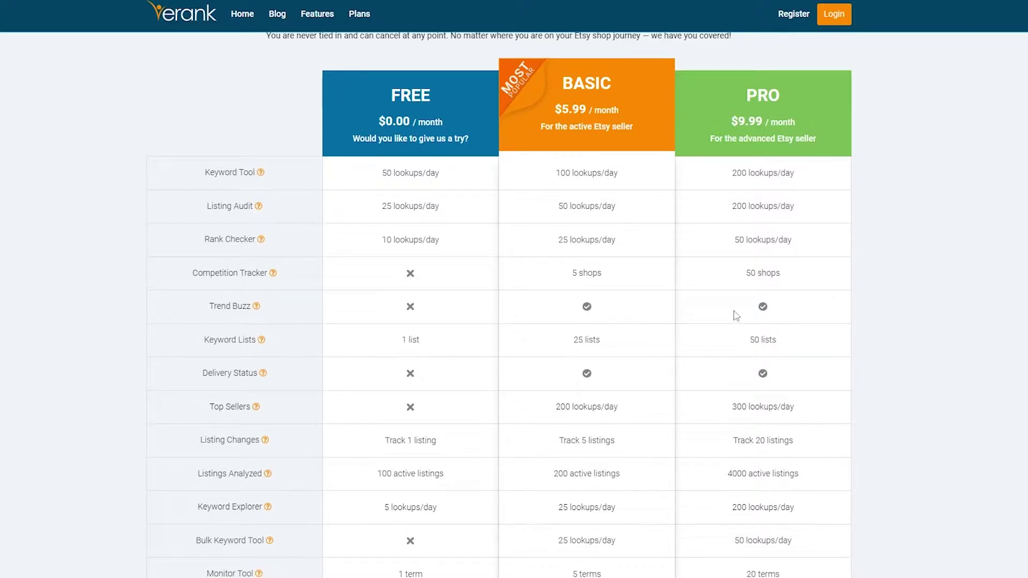
scroll(226, 359, down, 1)
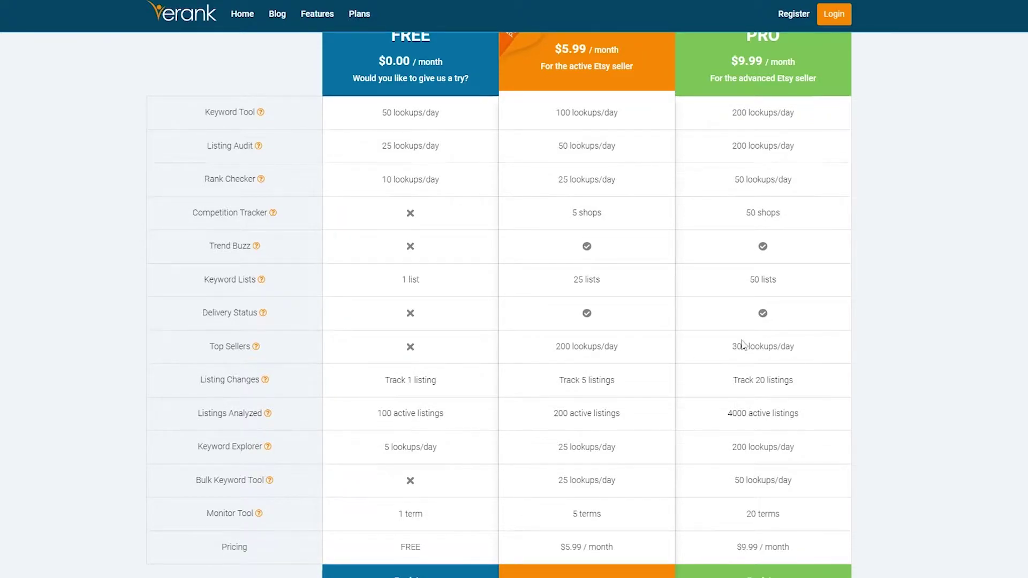
scroll(440, 335, down, 1)
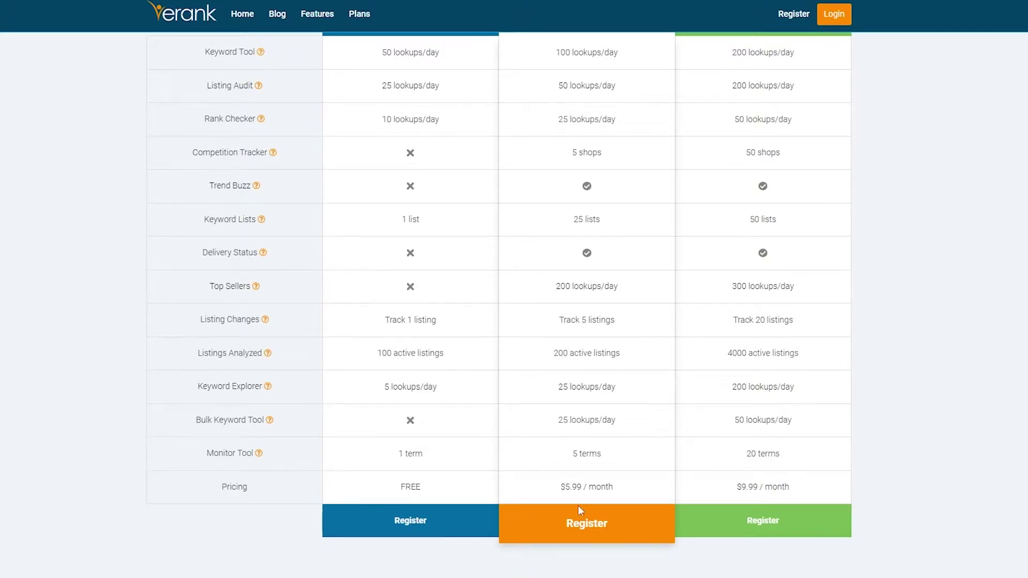
scroll(689, 524, up, 5)
scroll(624, 500, down, 9)
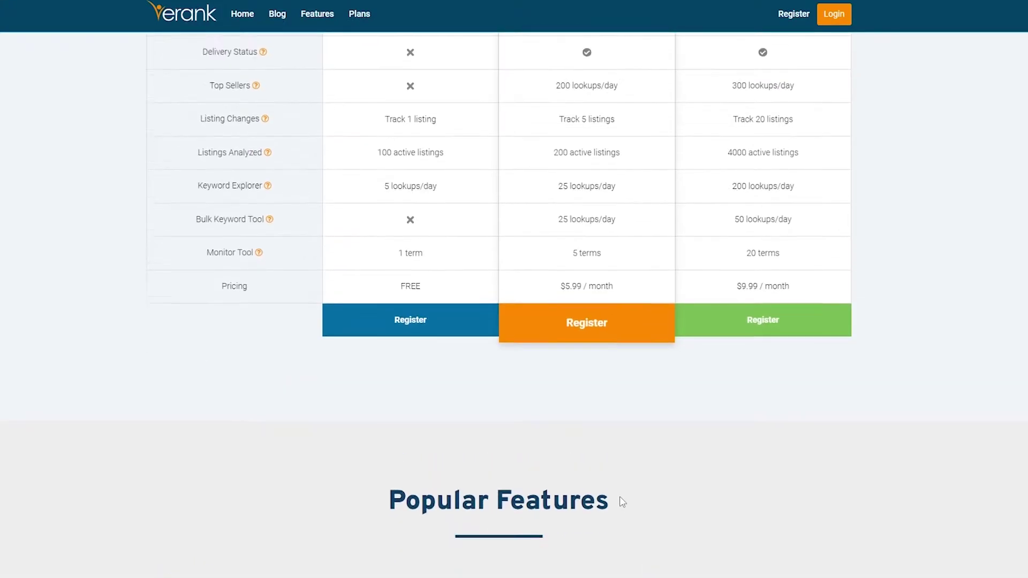
scroll(589, 514, up, 9)
scroll(569, 519, down, 6)
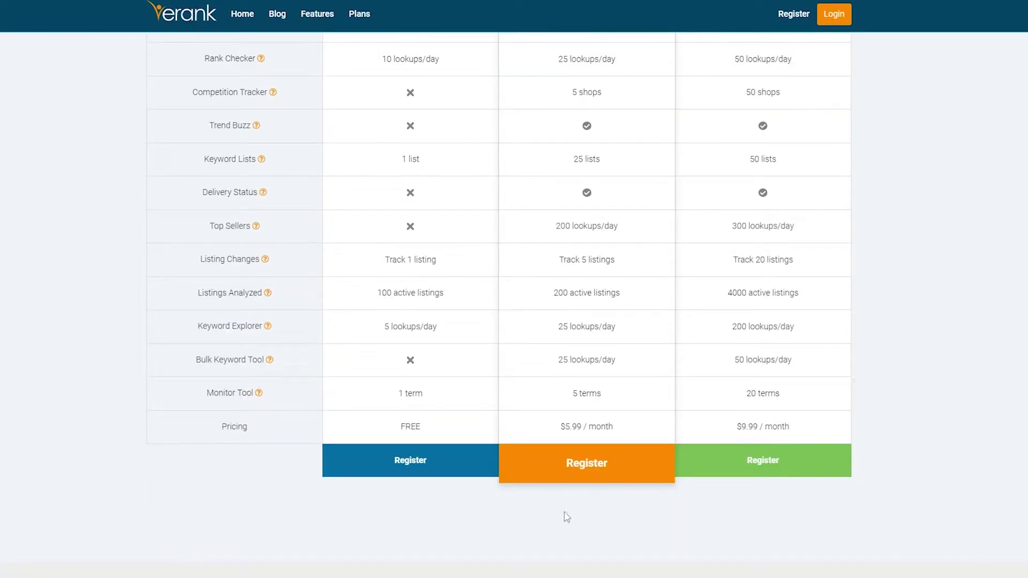
Register for the Free plan, activate the account from the eRank verification email and proceed to log in.
click(412, 467)
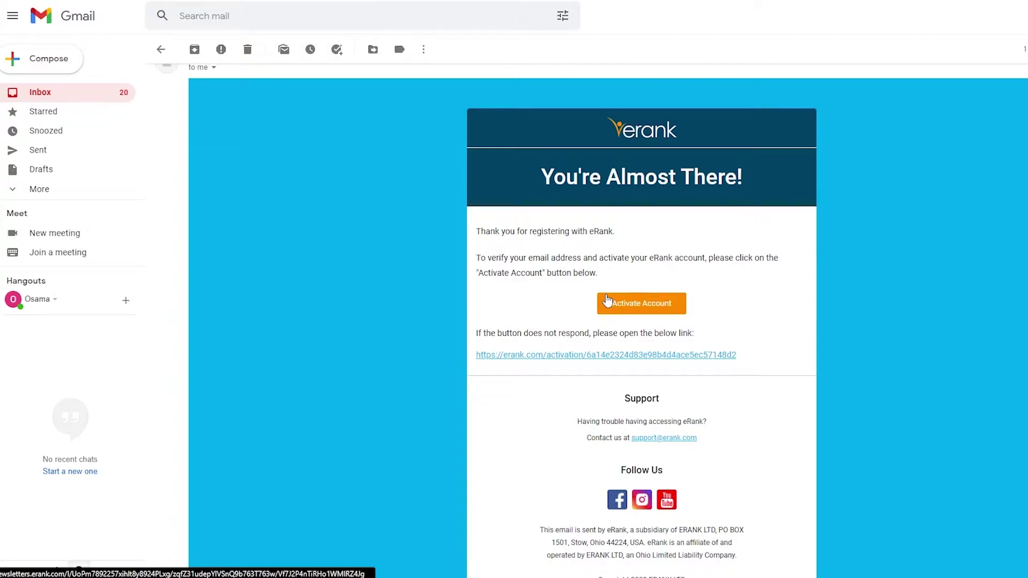
click(607, 302)
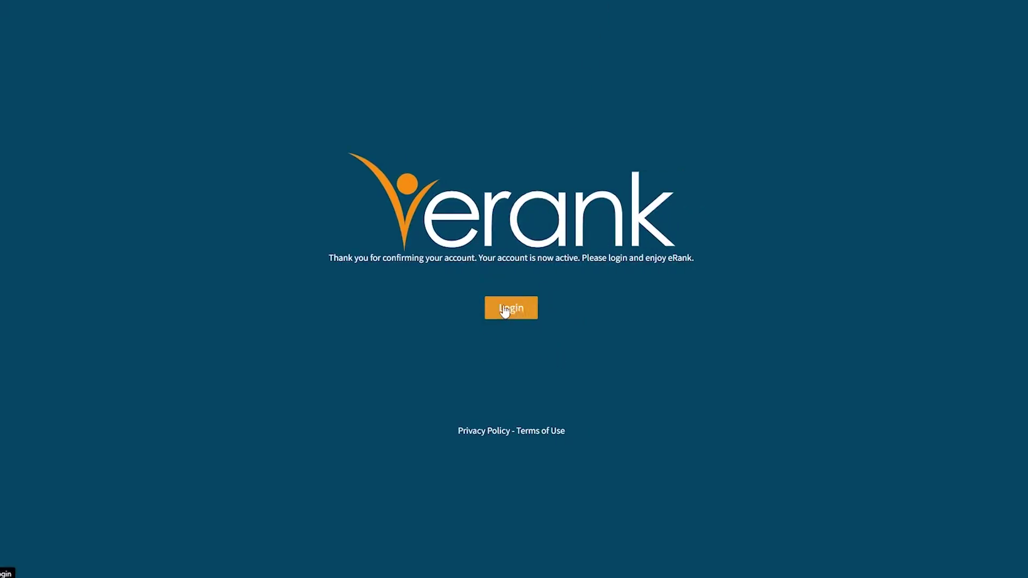
click(504, 312)
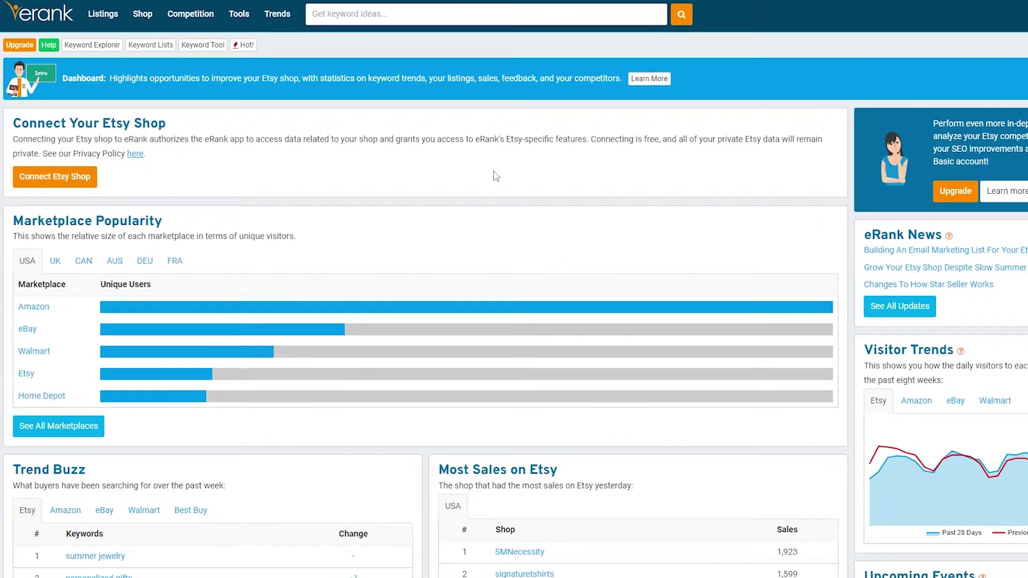
Look over the dashboard's sections, from the Etsy shop connection down to Trend Buzz, Most Sales on Etsy and Upcoming Events.
scroll(494, 172, down, 7)
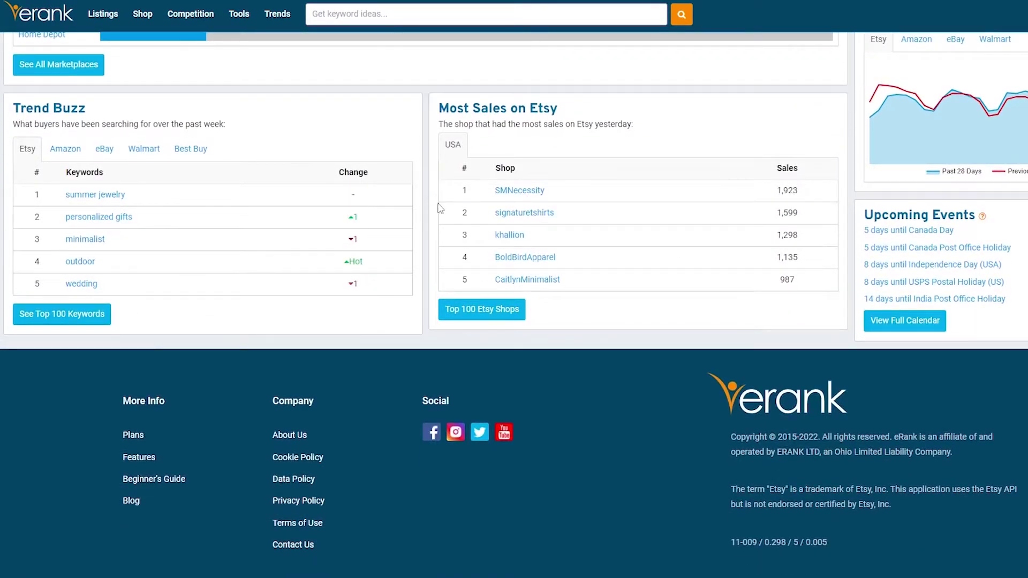
scroll(439, 209, up, 5)
scroll(438, 211, up, 2)
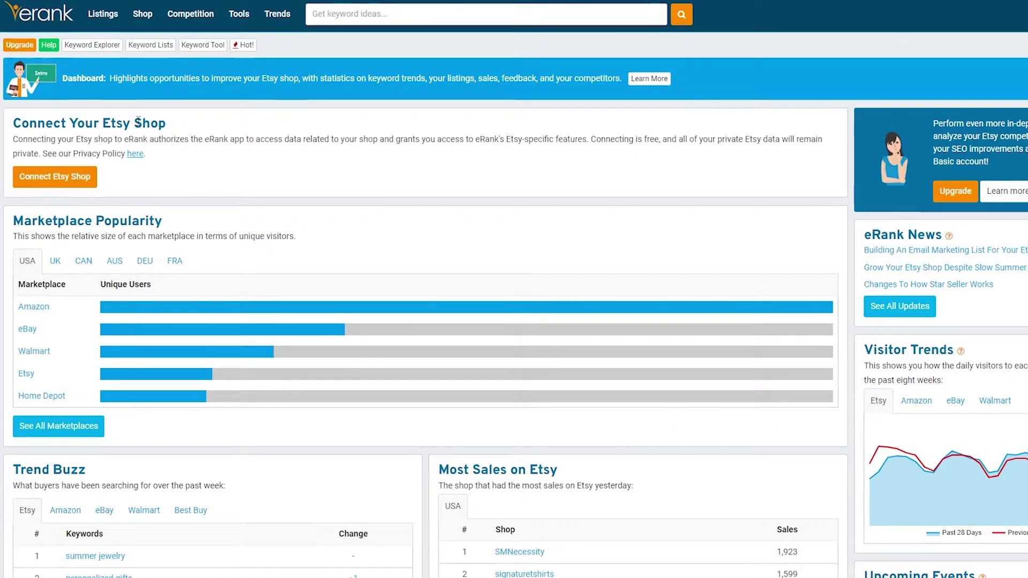
scroll(129, 121, down, 1)
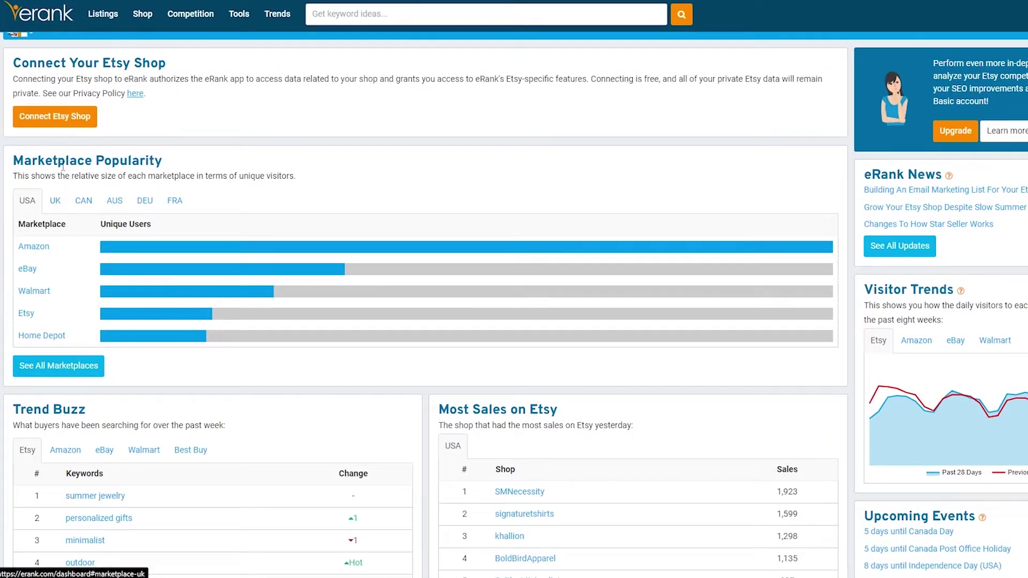
Examine the USA Marketplace Popularity chart and open Amazon's marketplace report from it.
triple_click(183, 161)
click(237, 159)
scroll(237, 159, down, 1)
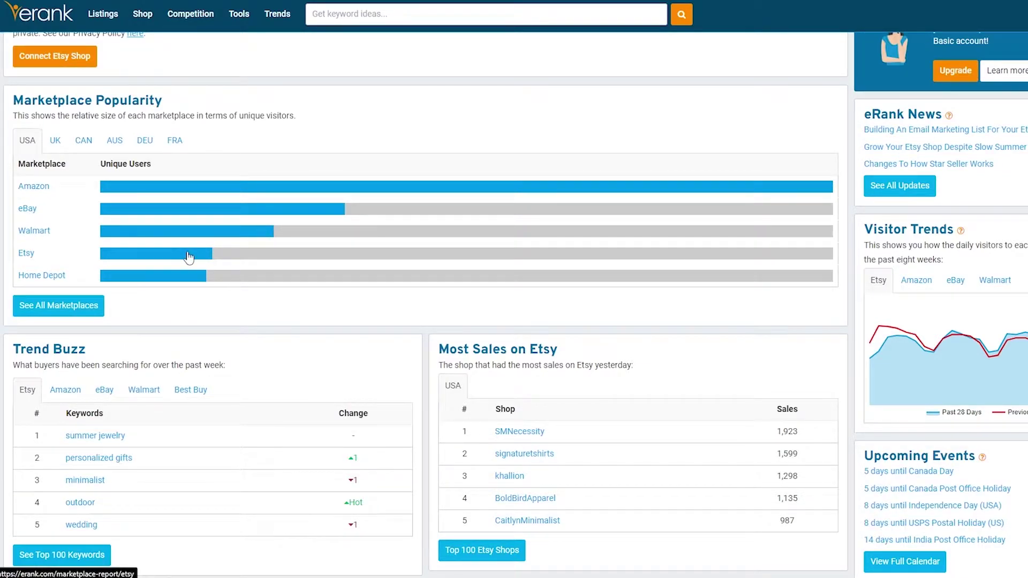
click(268, 192)
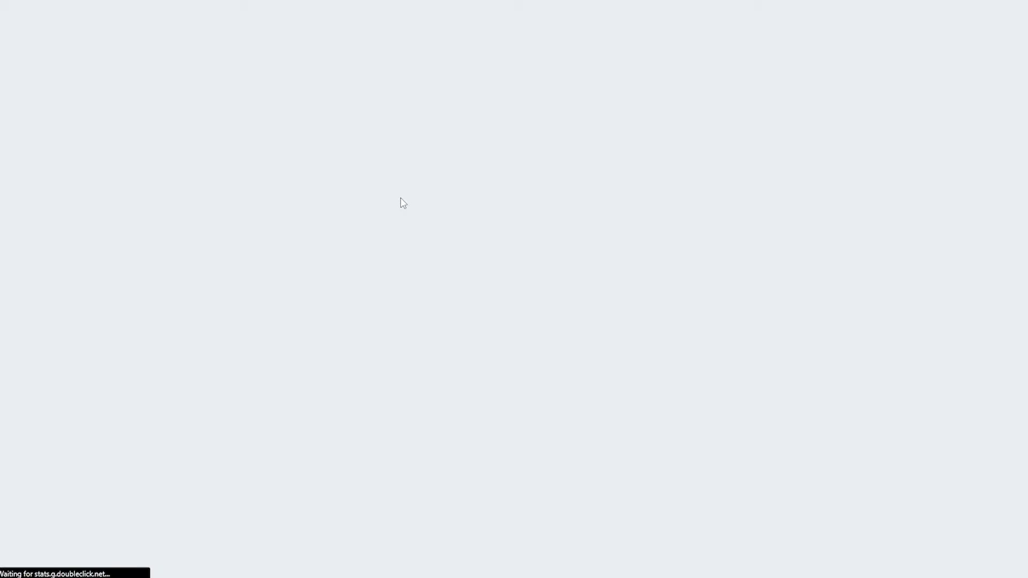
Examine the sales figures of the five shops listed under Most Sales on Etsy on the dashboard.
scroll(104, 315, down, 2)
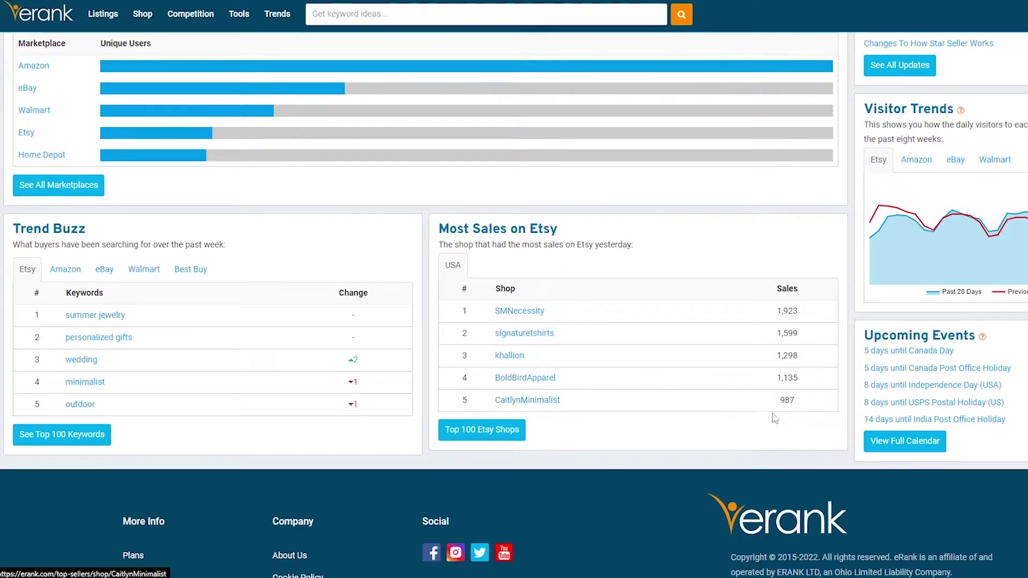
double_click(785, 310)
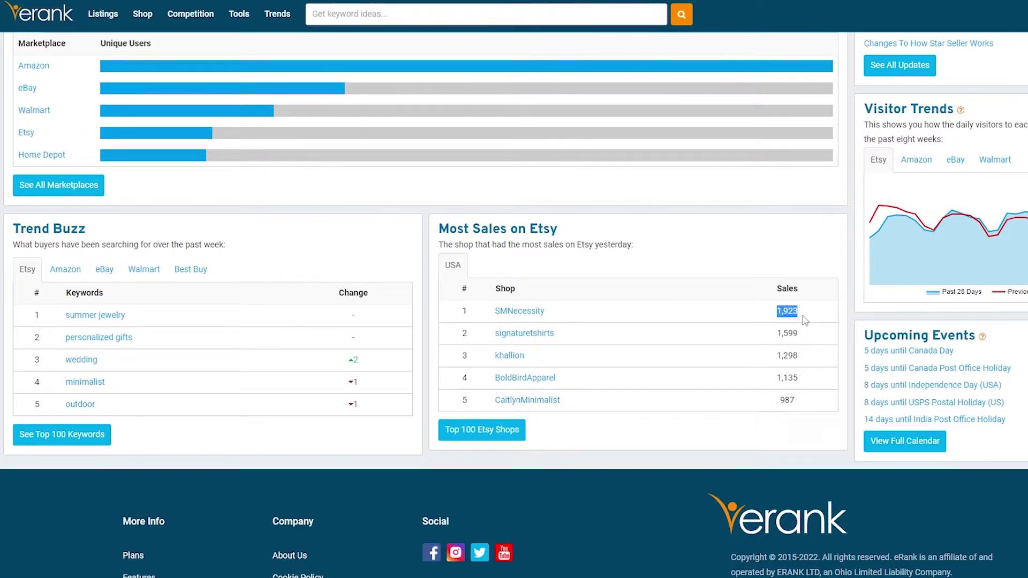
double_click(785, 333)
double_click(785, 356)
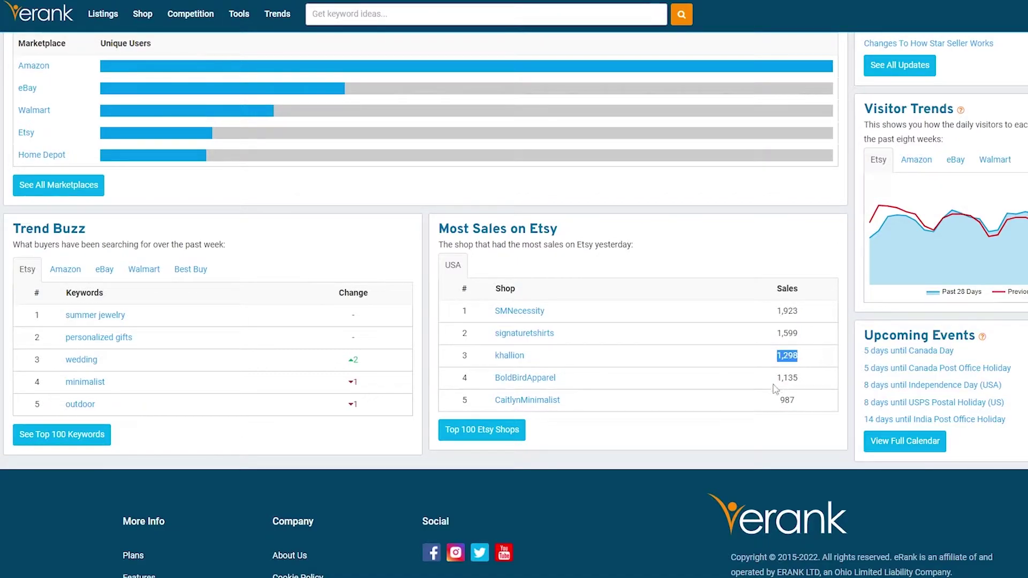
double_click(786, 377)
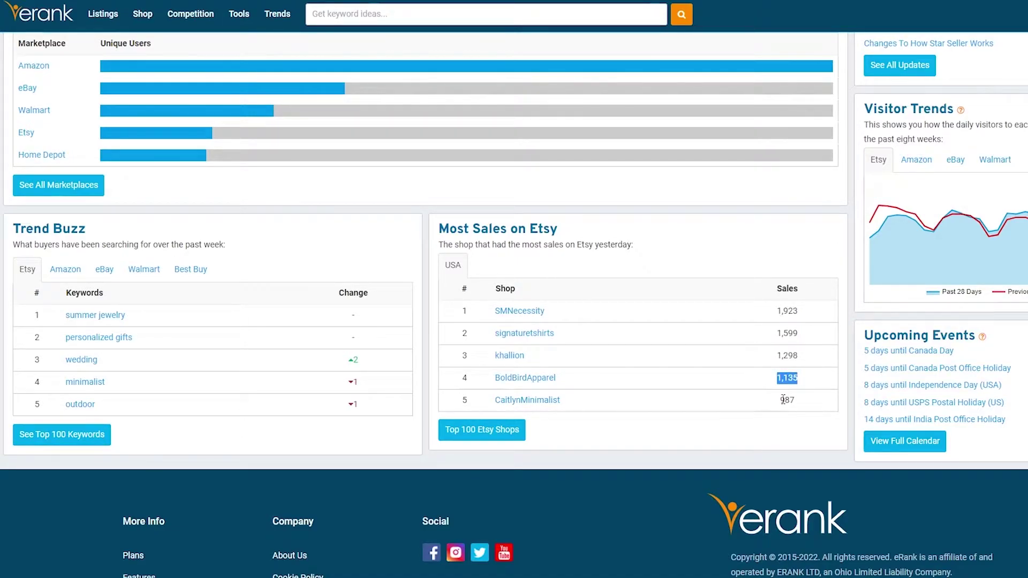
double_click(787, 400)
Compare Marketplace Popularity for UK, CAN, AUS, DEU and FRA, then return the chart to USA.
scroll(798, 452, up, 4)
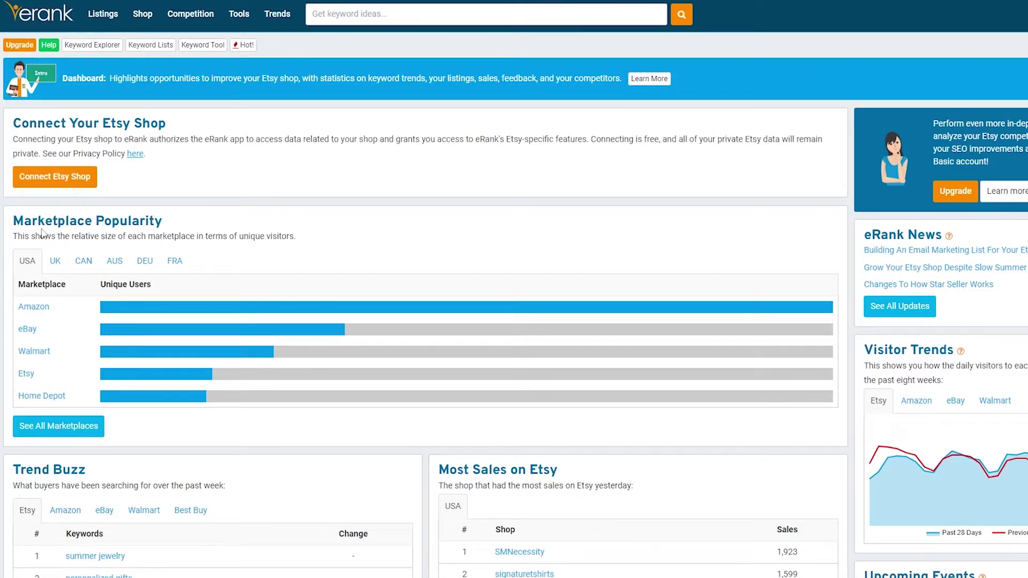
click(56, 264)
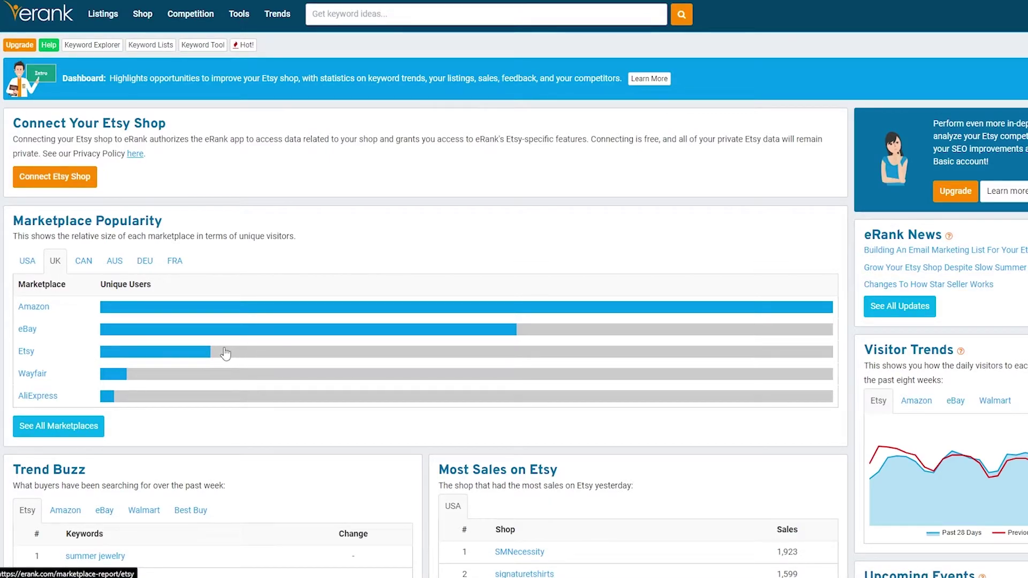
click(84, 261)
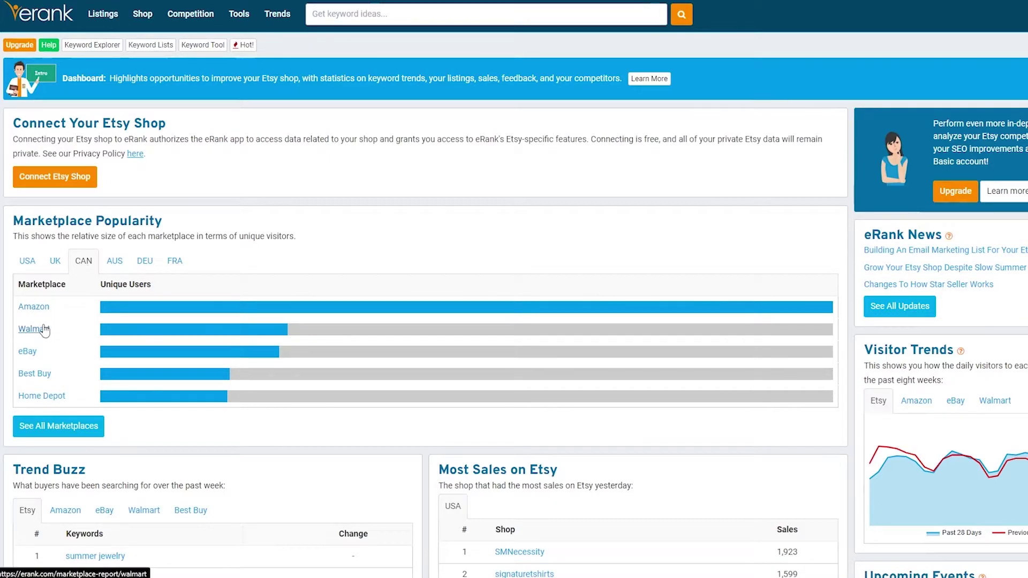
click(113, 268)
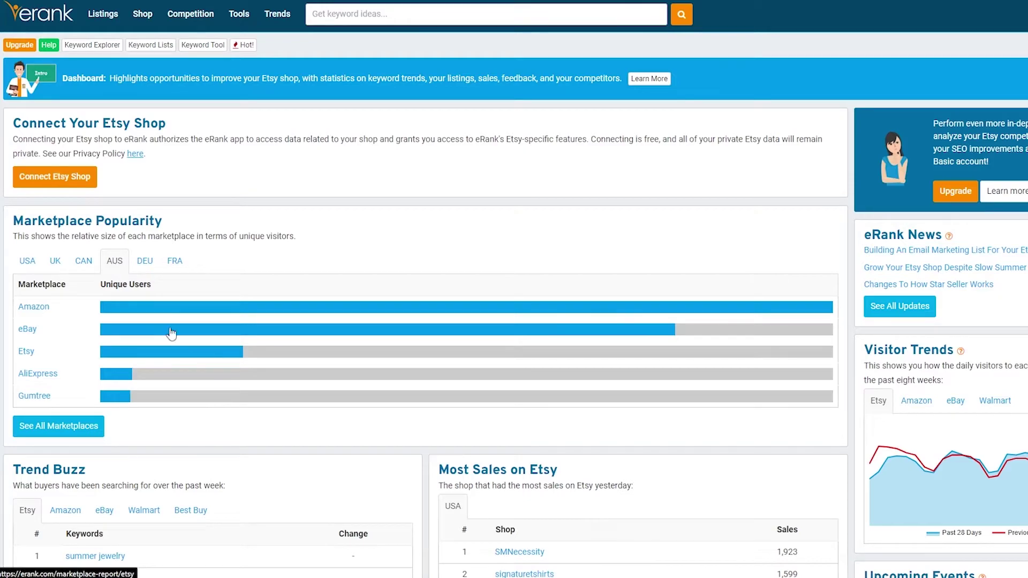
click(142, 262)
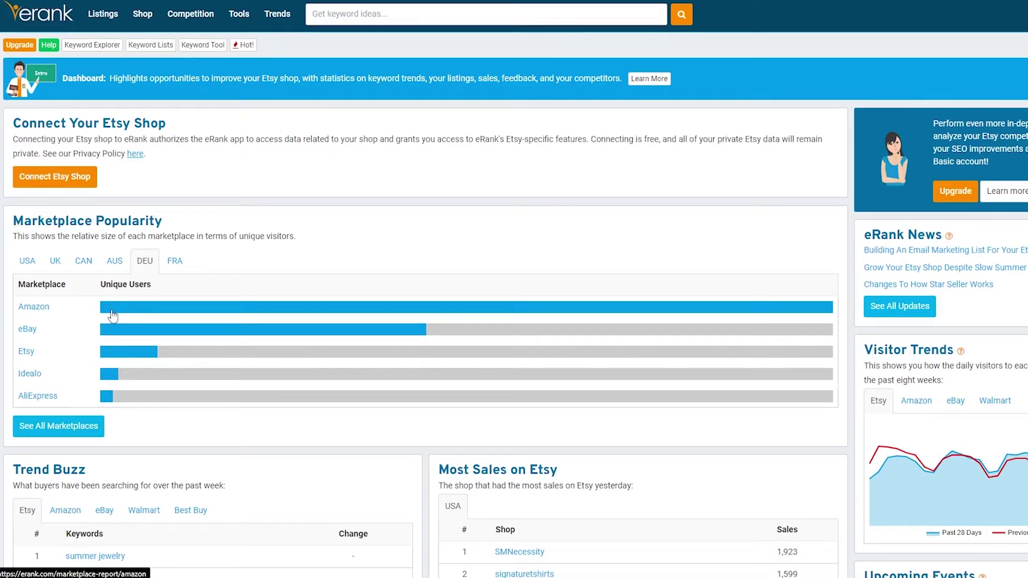
click(173, 263)
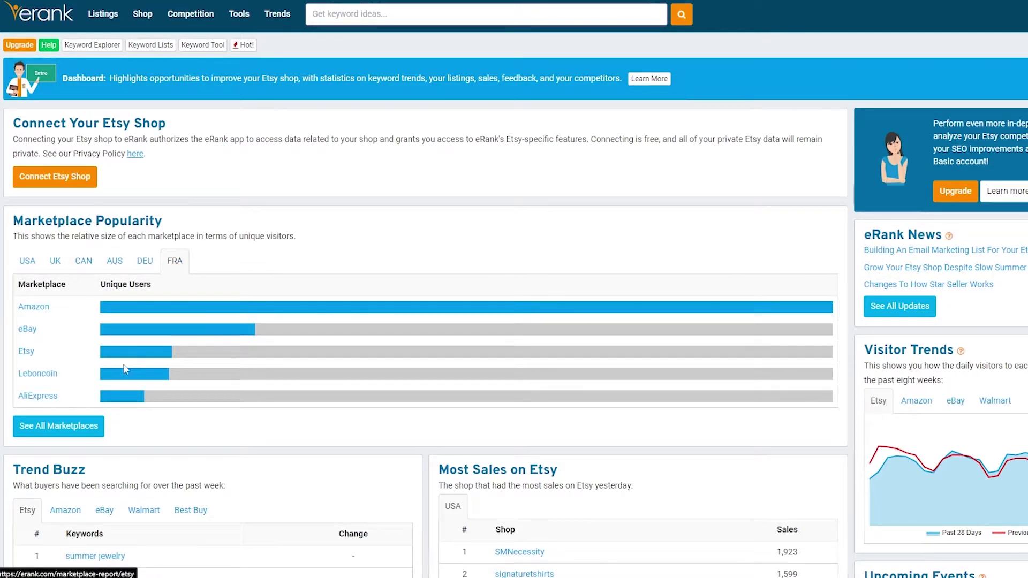
click(27, 261)
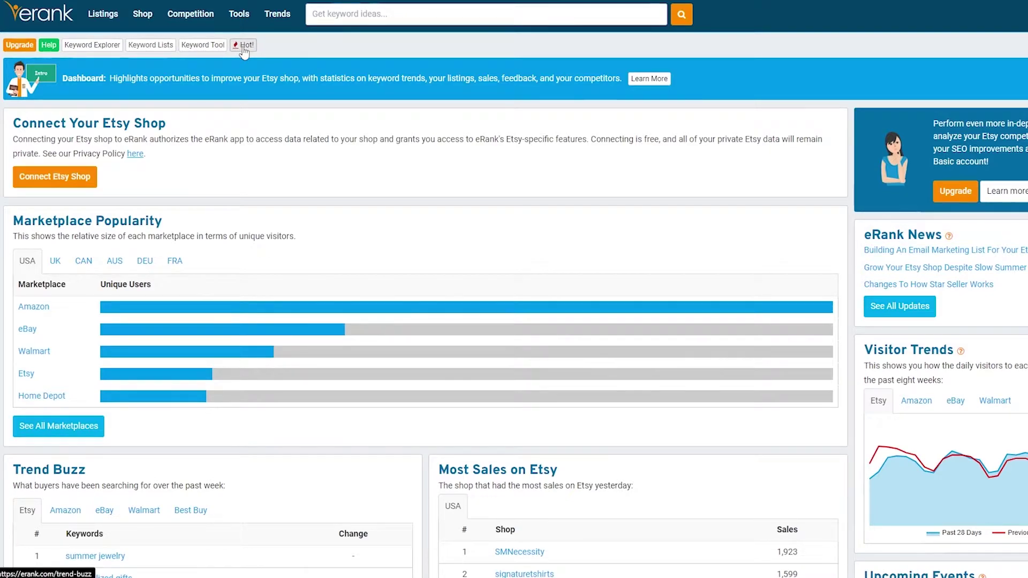
Open the Keyword Explorer and search for the keyword "shoes".
mouse_move(152, 29)
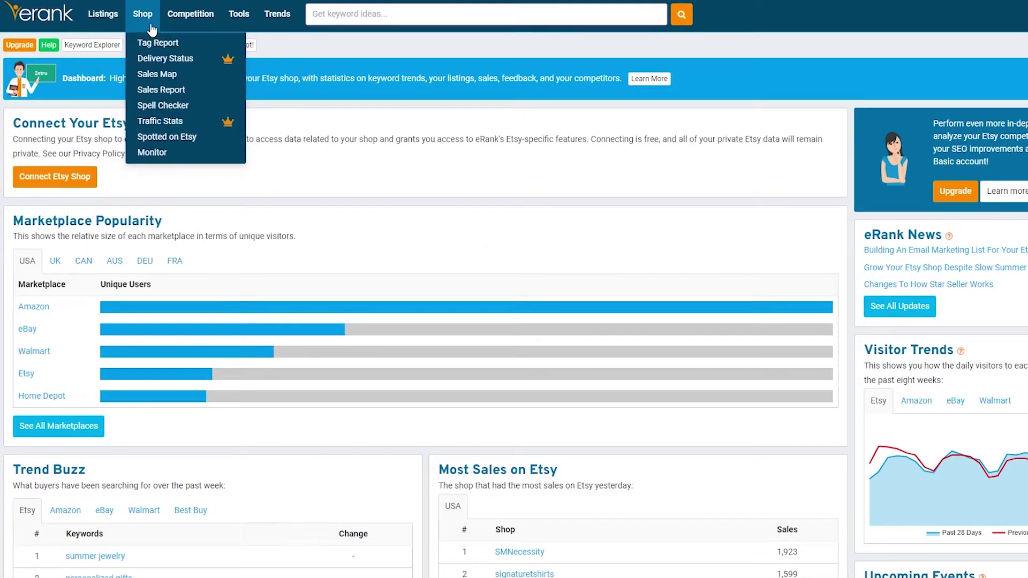
click(96, 47)
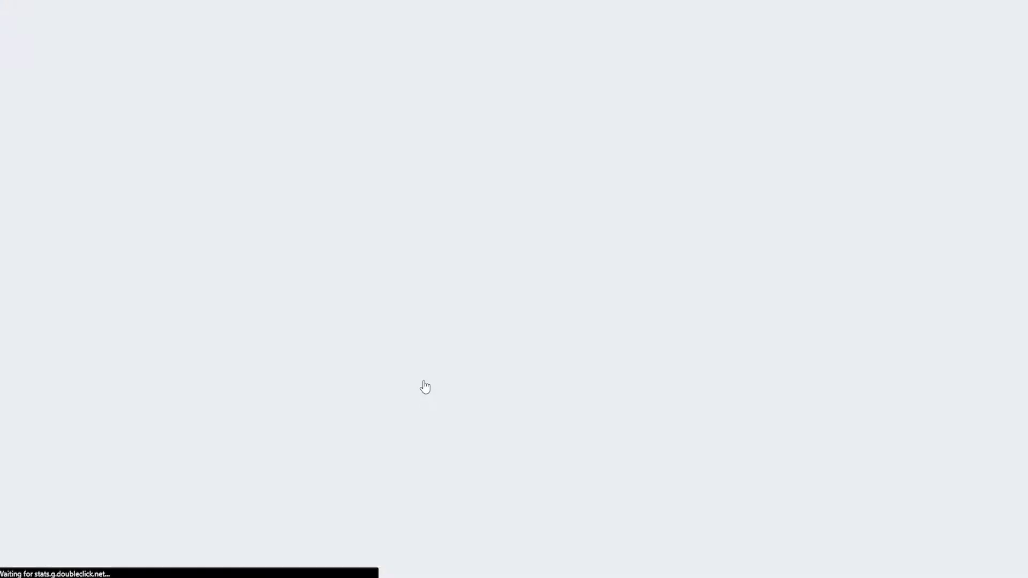
scroll(170, 166, down, 1)
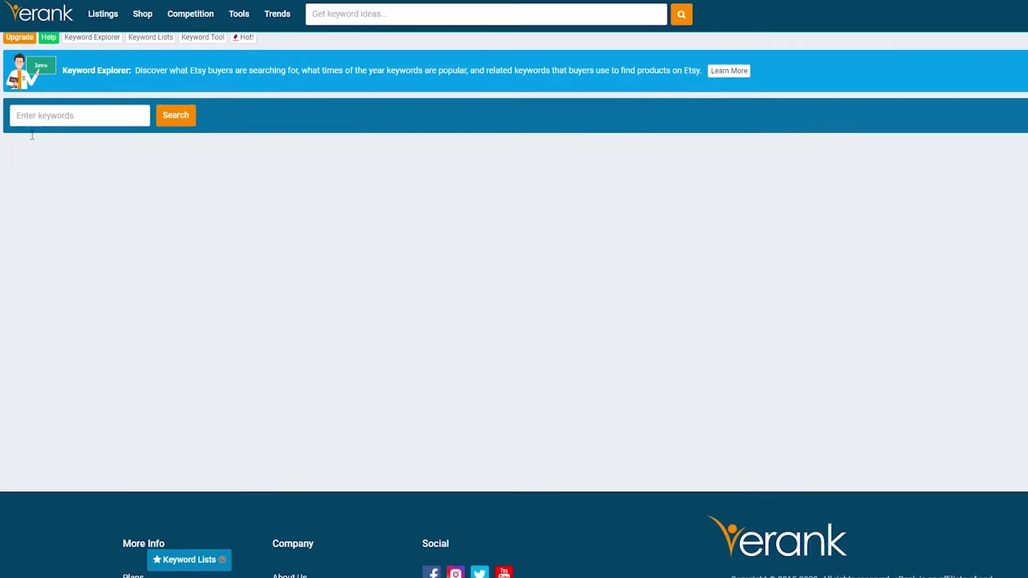
scroll(53, 184, up, 1)
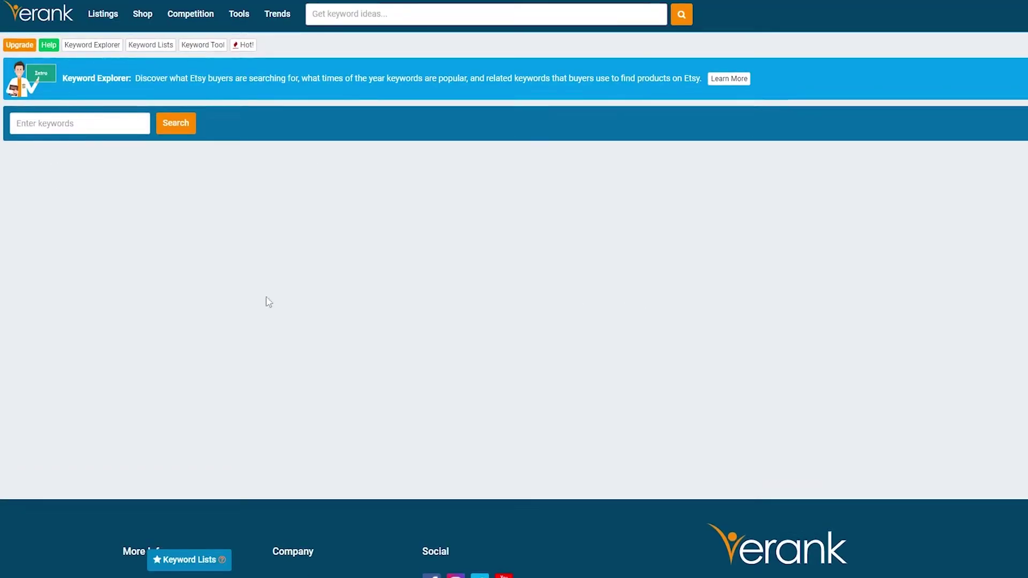
click(47, 125)
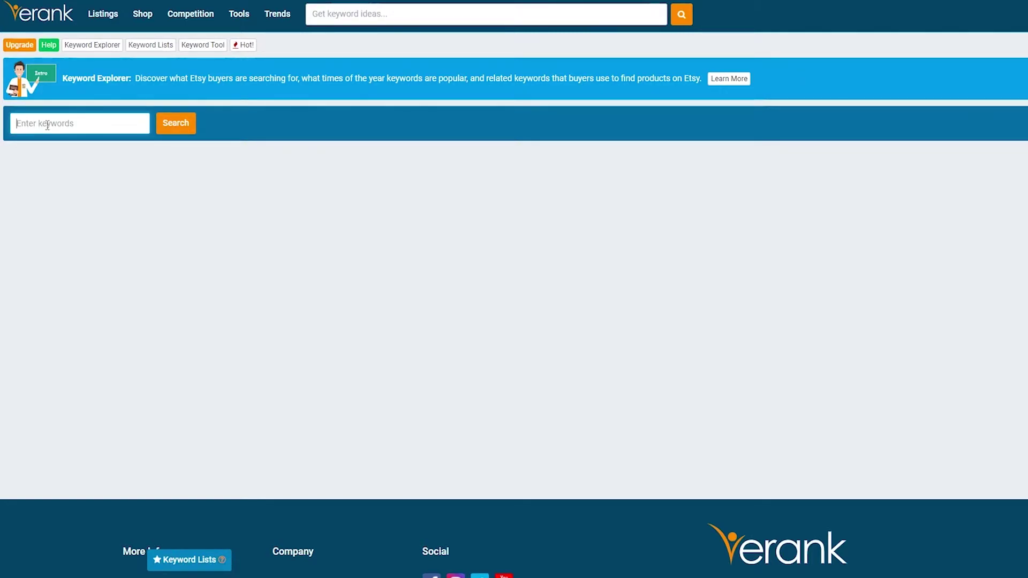
text(shoes)
key(Return)
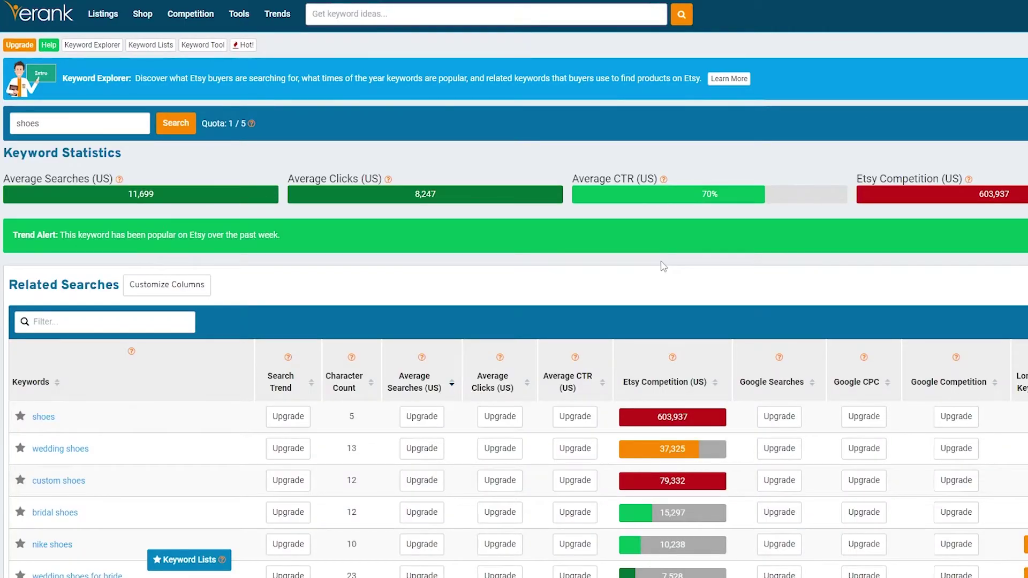
Examine the keyword statistics and the Etsy competition of the related searches for "shoes".
scroll(663, 267, down, 3)
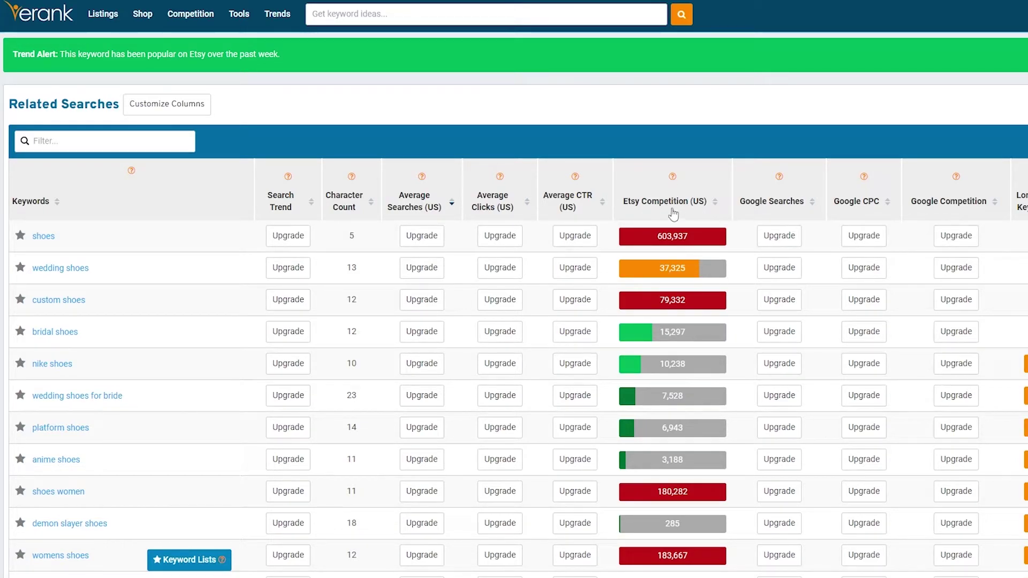
click(673, 178)
scroll(658, 236, down, 2)
scroll(650, 396, up, 5)
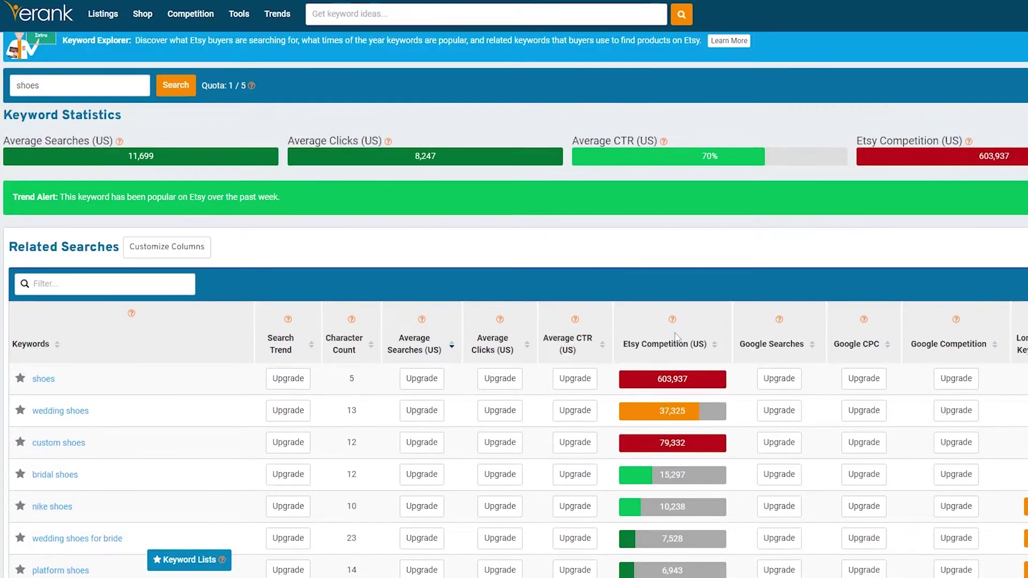
scroll(660, 412, down, 4)
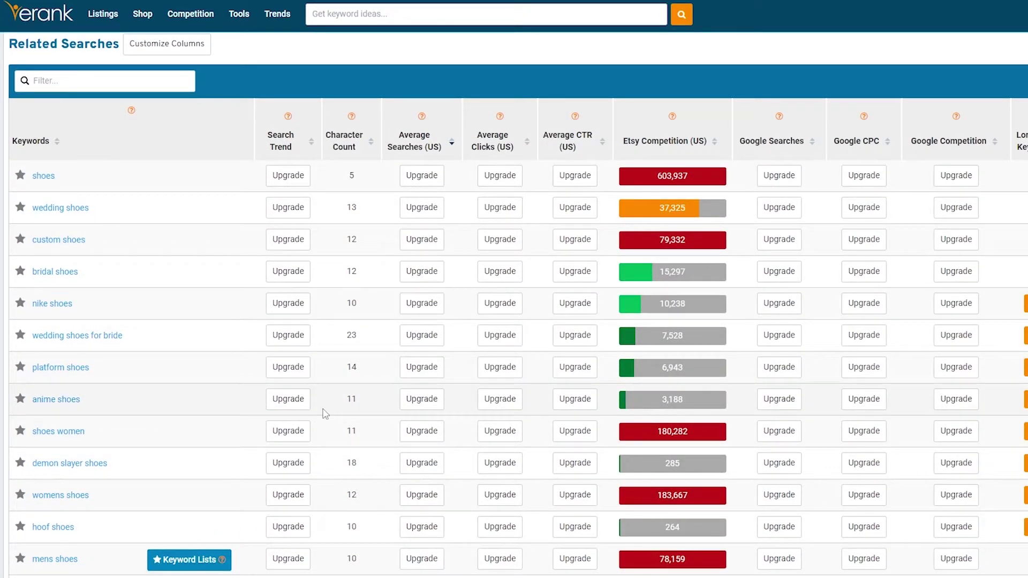
Examine the Character Count, Etsy Competition and Long Tail Keyword columns of the related searches for "shoes".
double_click(351, 399)
double_click(661, 399)
click(708, 405)
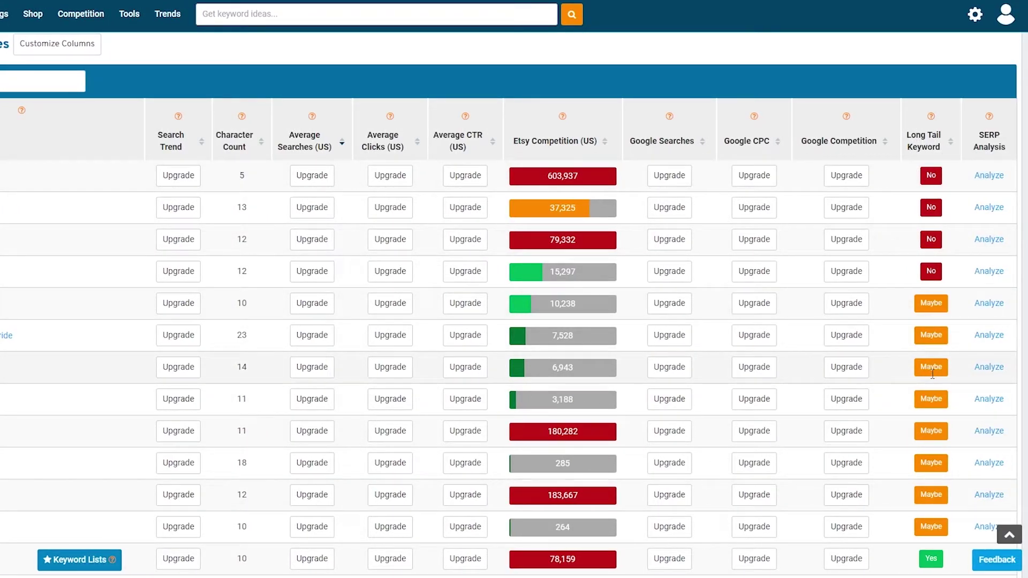
mouse_move(932, 119)
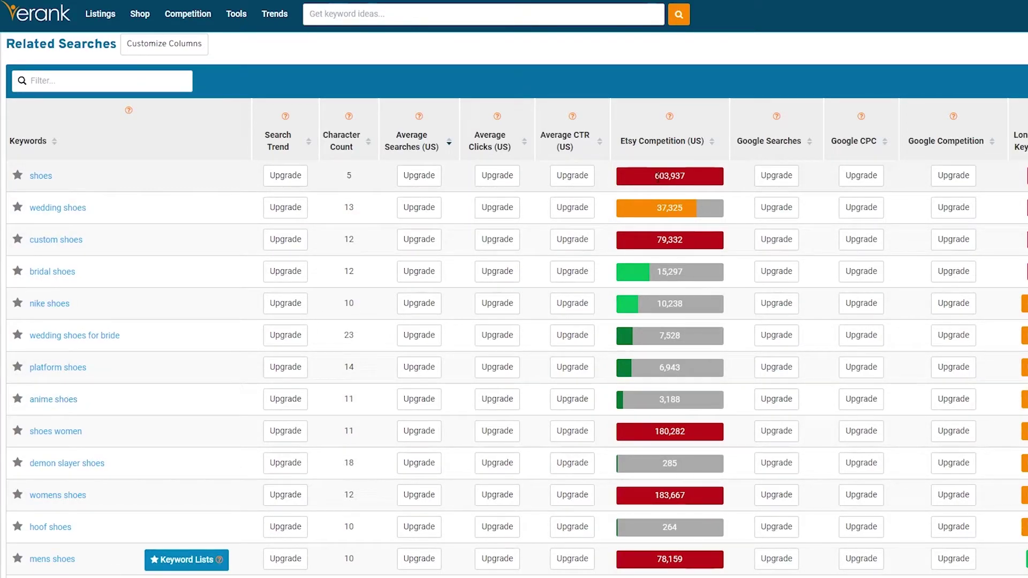
double_click(702, 172)
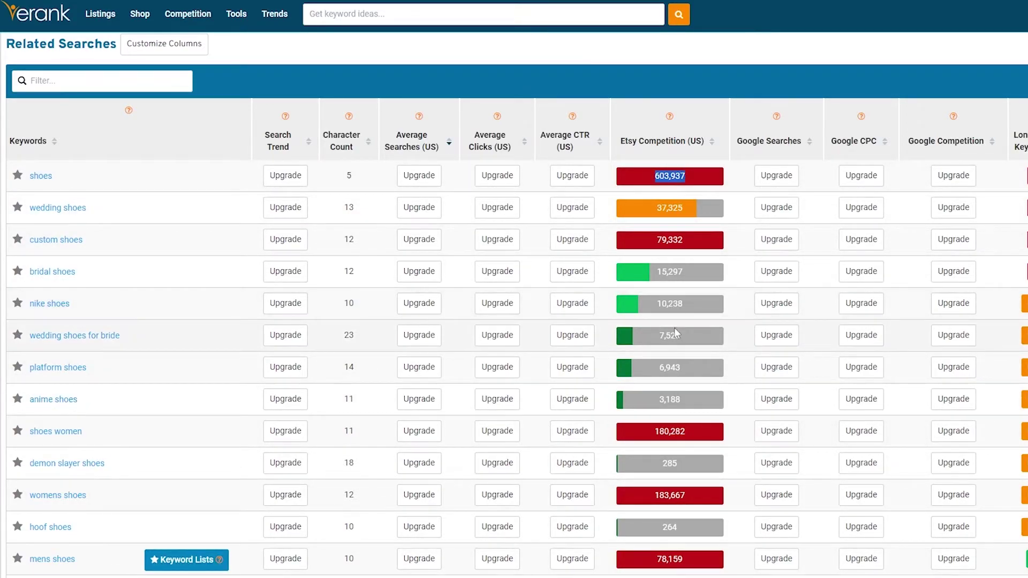
scroll(674, 326, down, 1)
scroll(674, 378, down, 12)
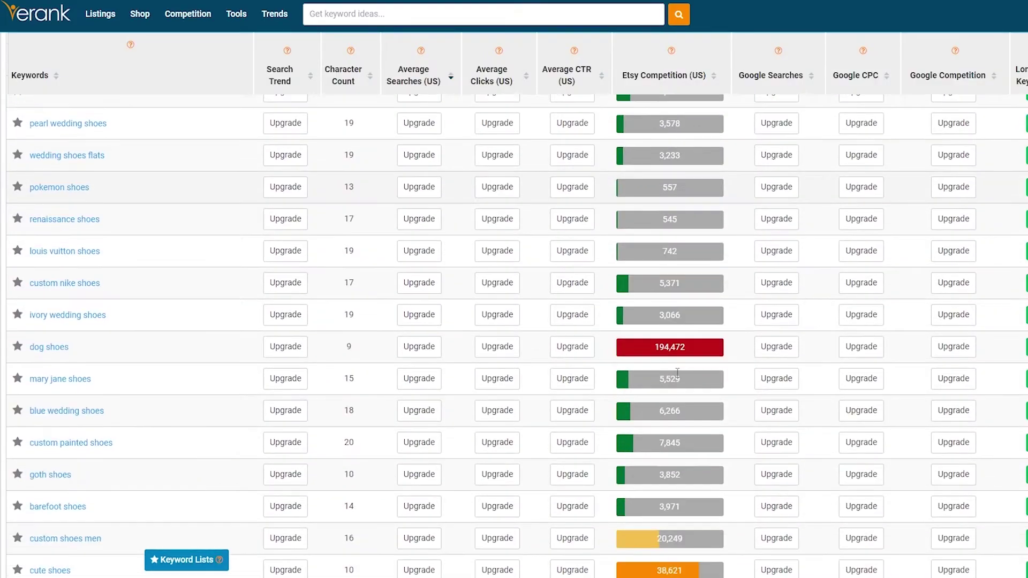
scroll(676, 372, down, 11)
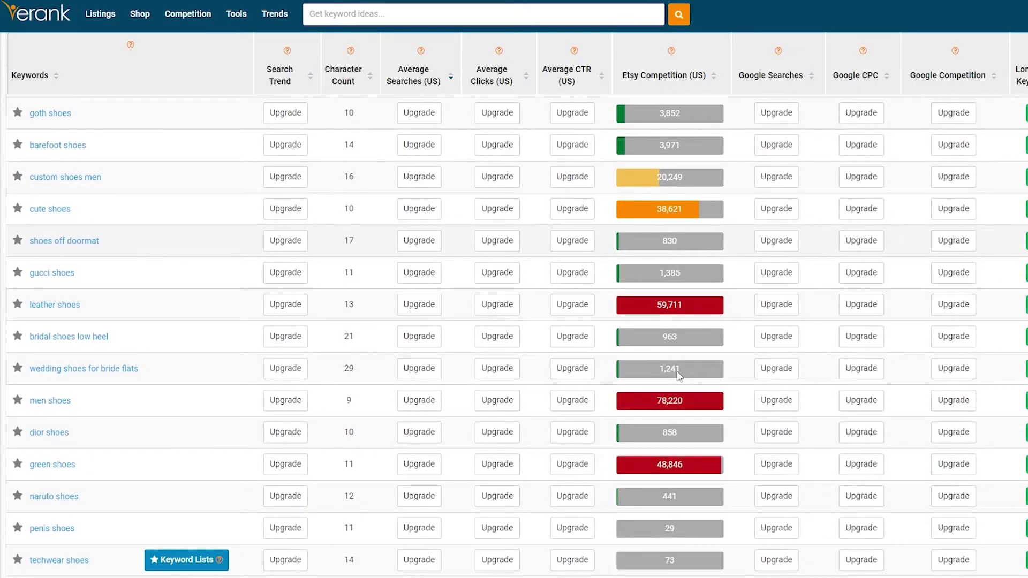
scroll(677, 372, down, 15)
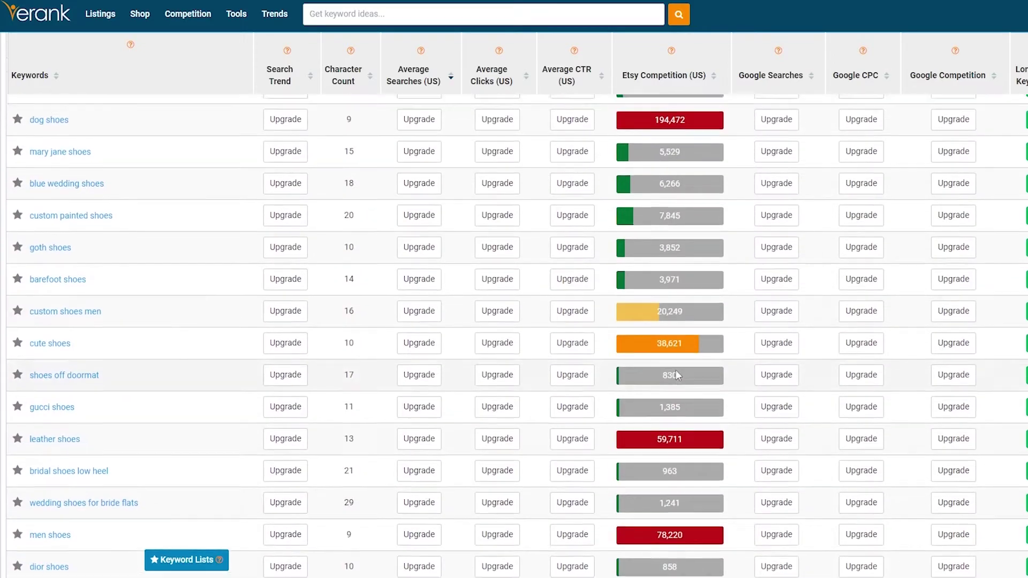
scroll(681, 371, up, 6)
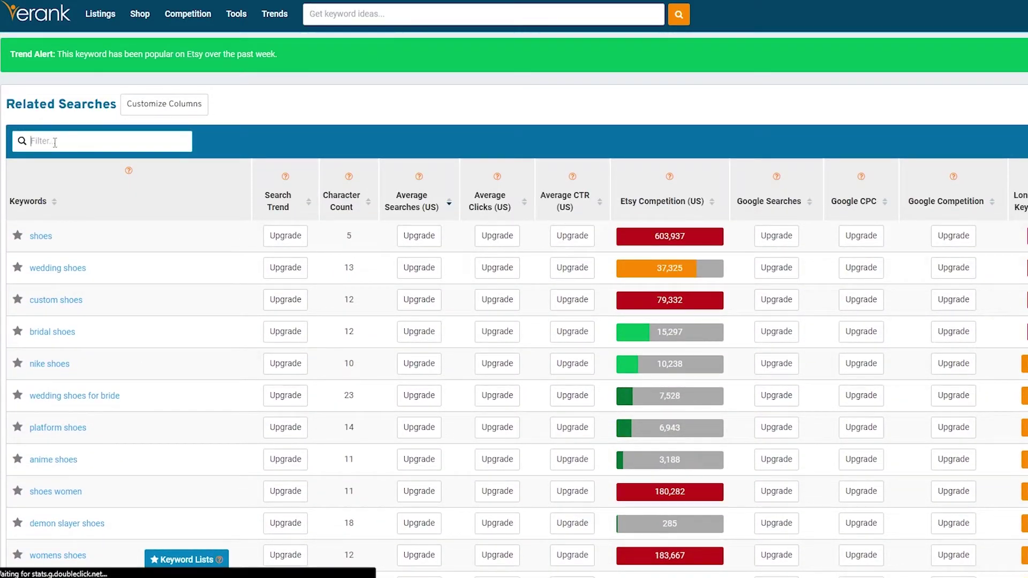
Check the search quota in a blank Keyword Explorer and search for the keyword "jewelry".
click(25, 21)
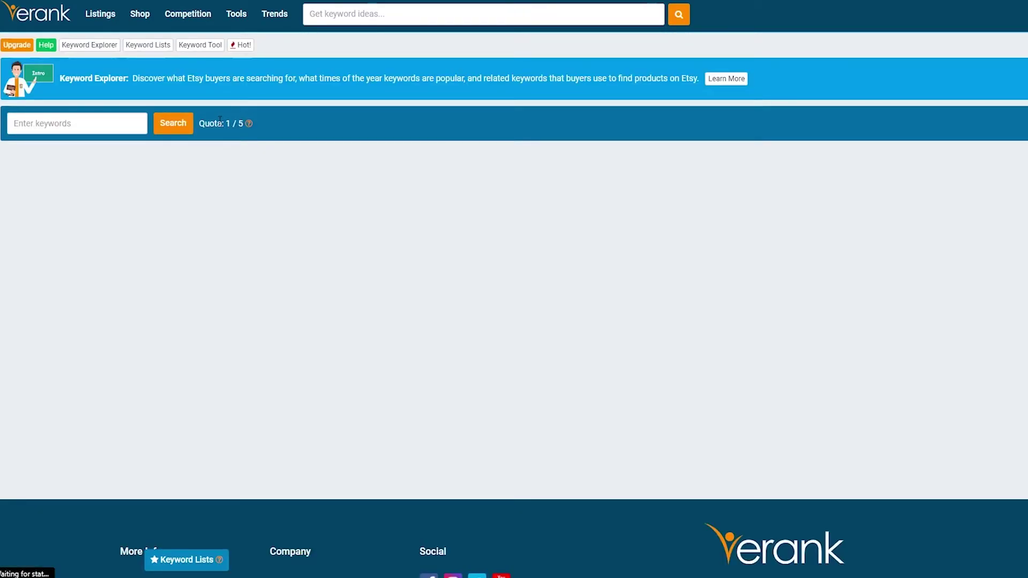
text(shoes)
drag(225, 124, 241, 128)
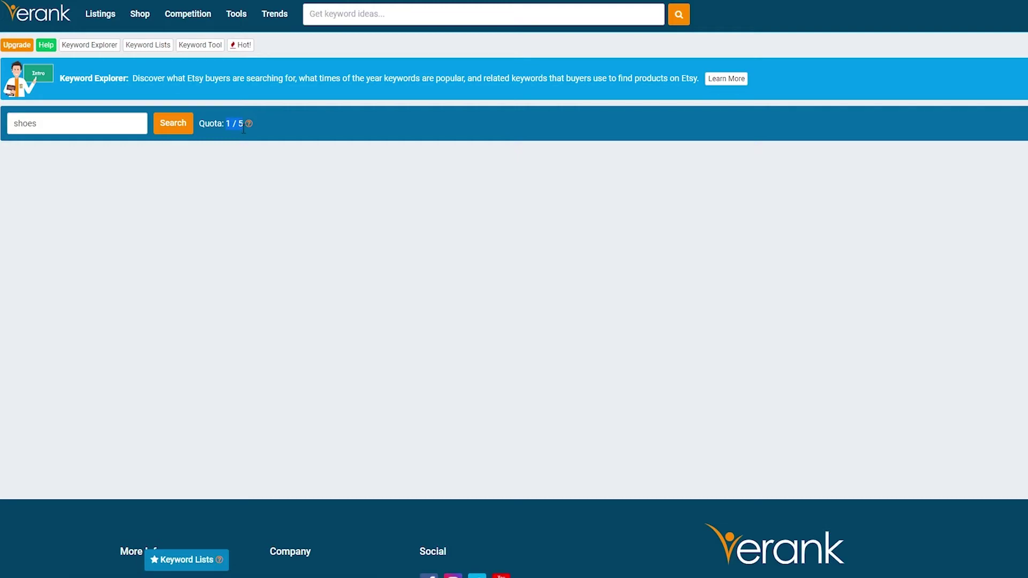
double_click(108, 128)
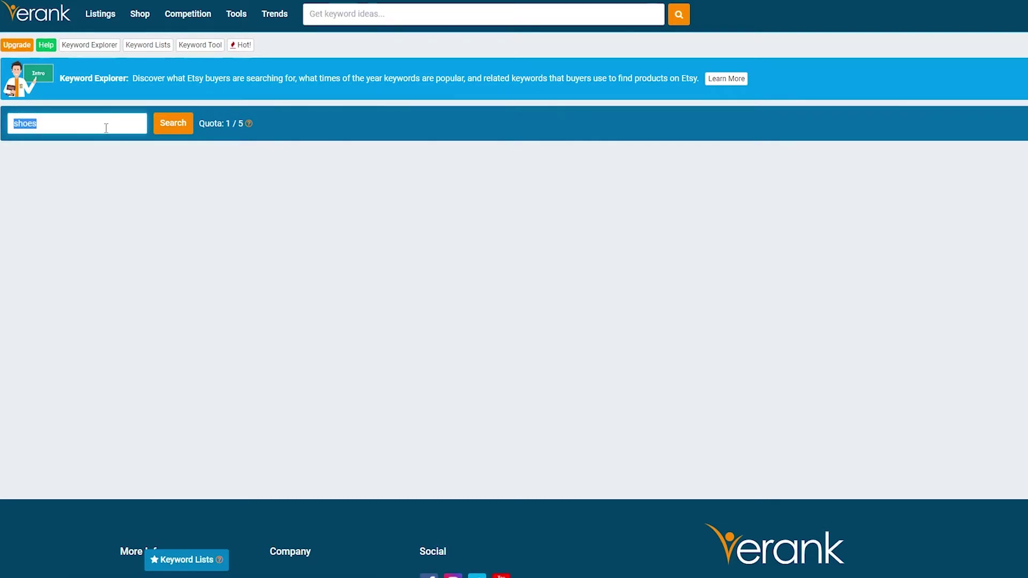
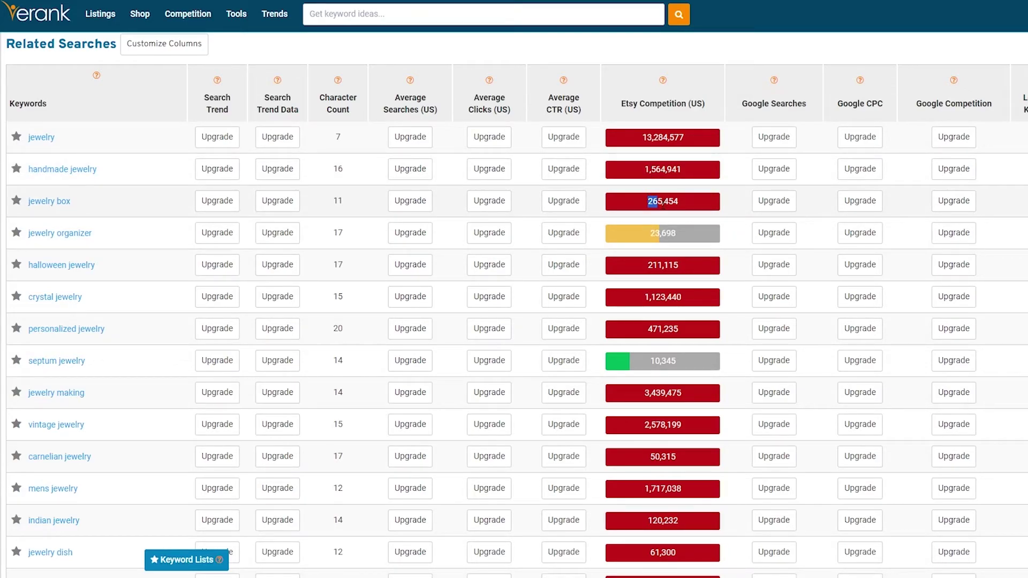
Examine the Etsy competition of the related searches for "jewelry", including "jewelry organizer" and "septum jewelry".
drag(658, 241, 652, 230)
click(651, 249)
scroll(651, 249, down, 3)
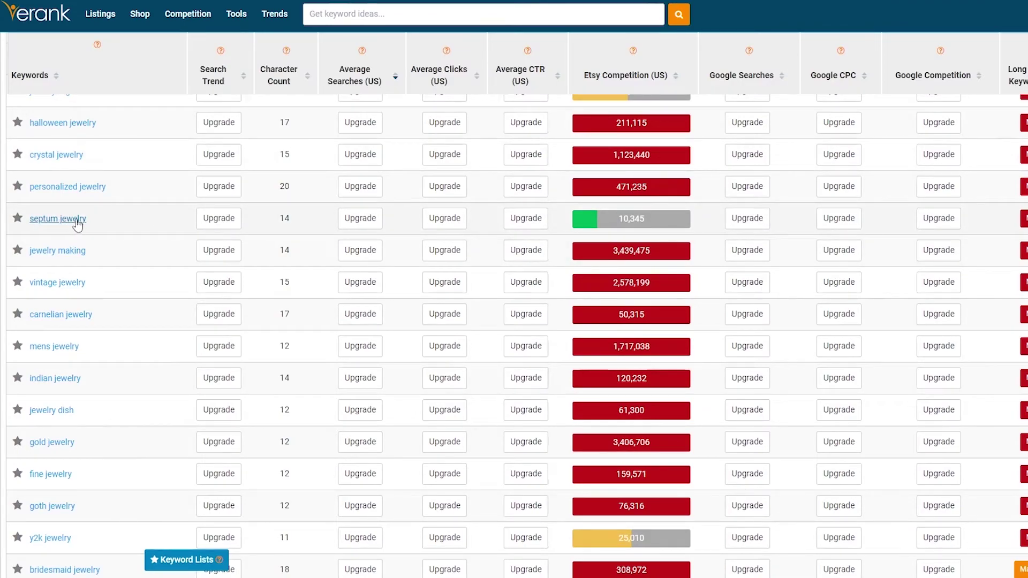
drag(619, 225, 687, 232)
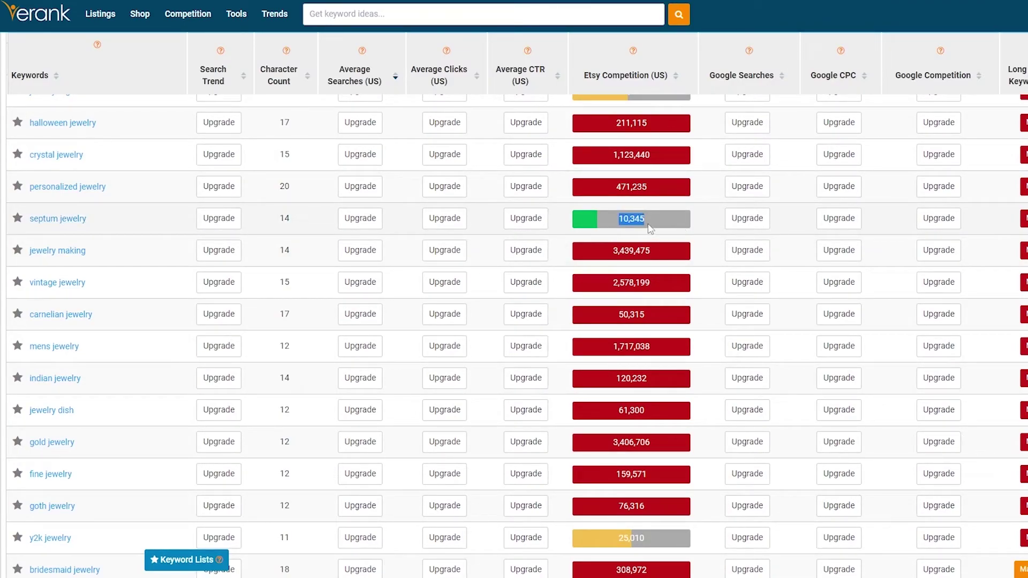
scroll(650, 229, down, 10)
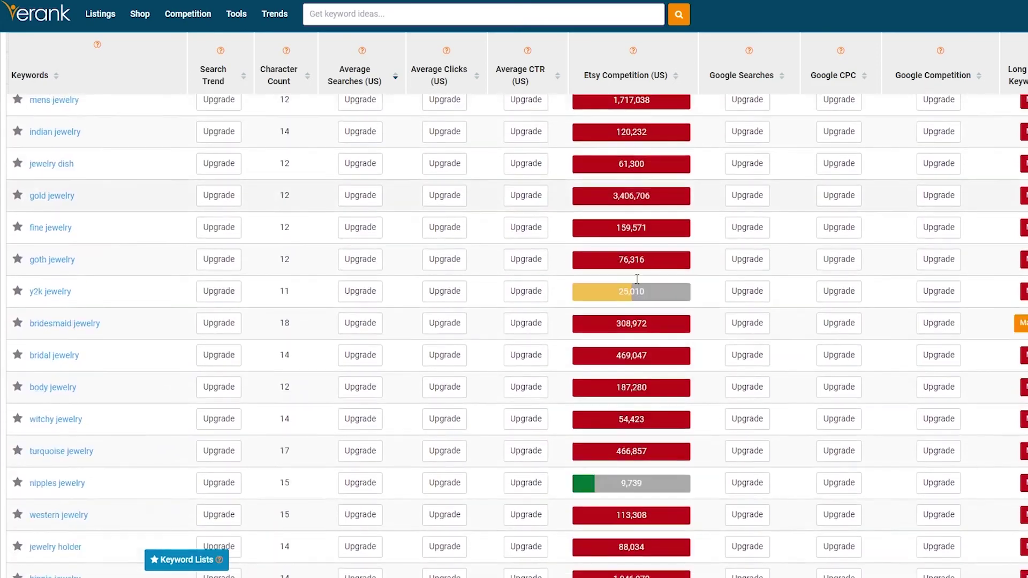
scroll(641, 294, down, 20)
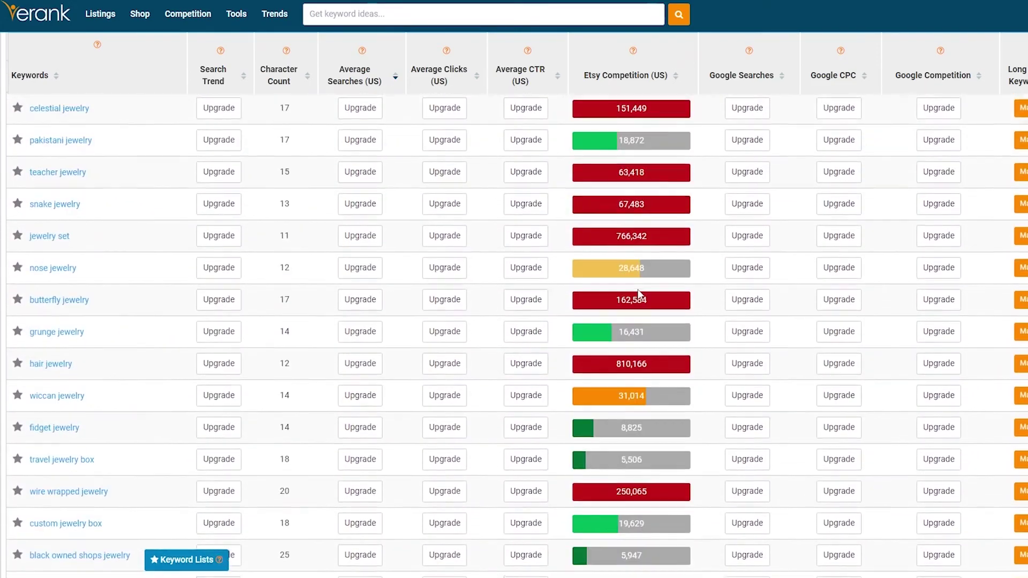
scroll(640, 283, up, 20)
scroll(640, 283, up, 15)
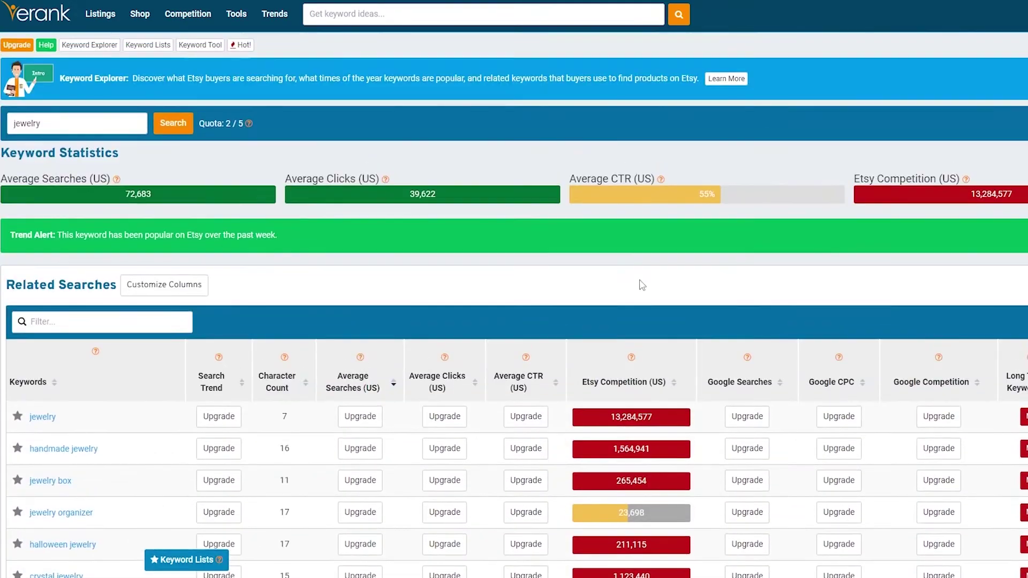
scroll(948, 346, down, 4)
click(84, 78)
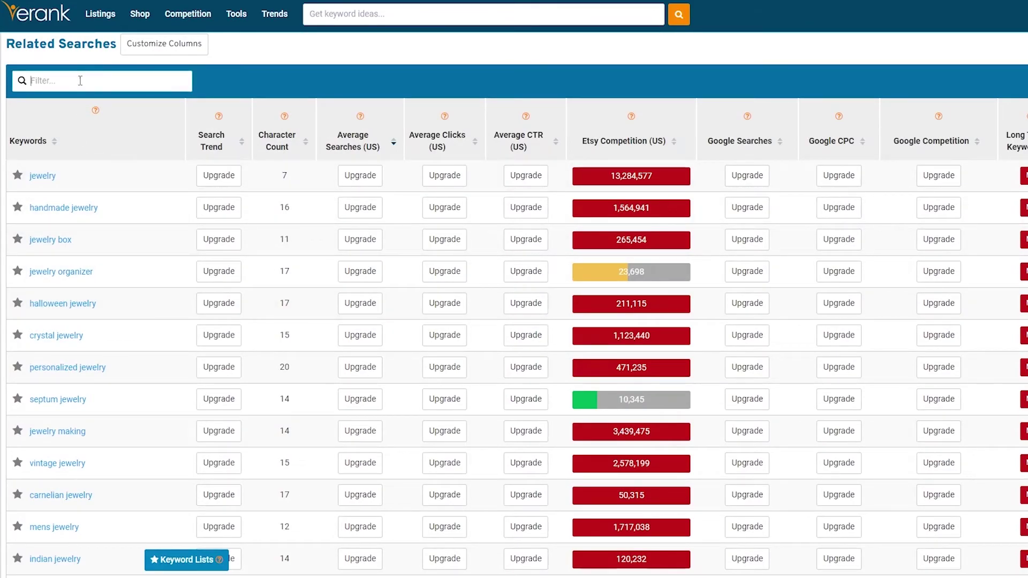
Examine the average searches, average CTR with its explanation, and Etsy competition in the keyword statistics for "jewelry".
scroll(180, 198, up, 2)
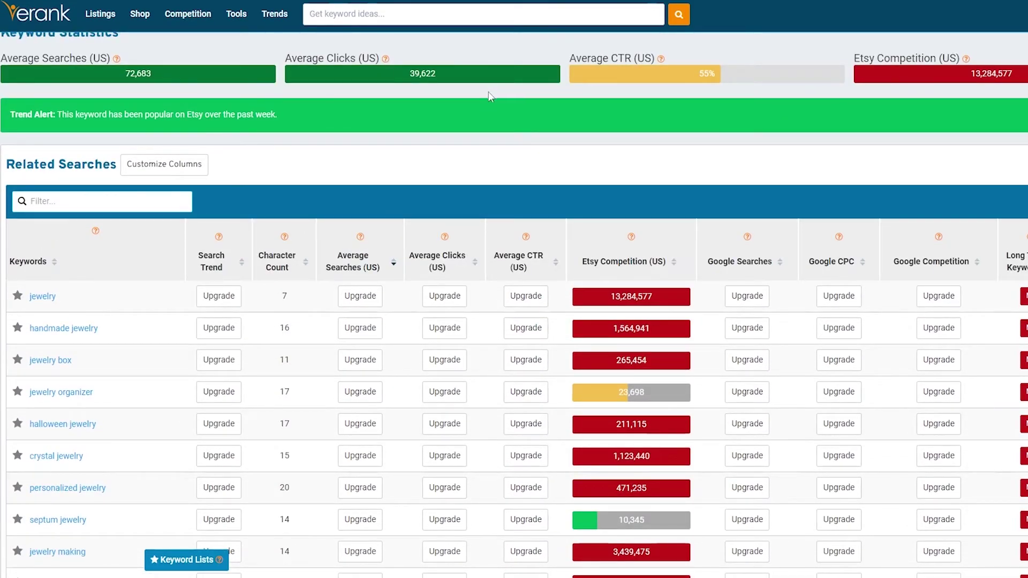
scroll(488, 96, up, 2)
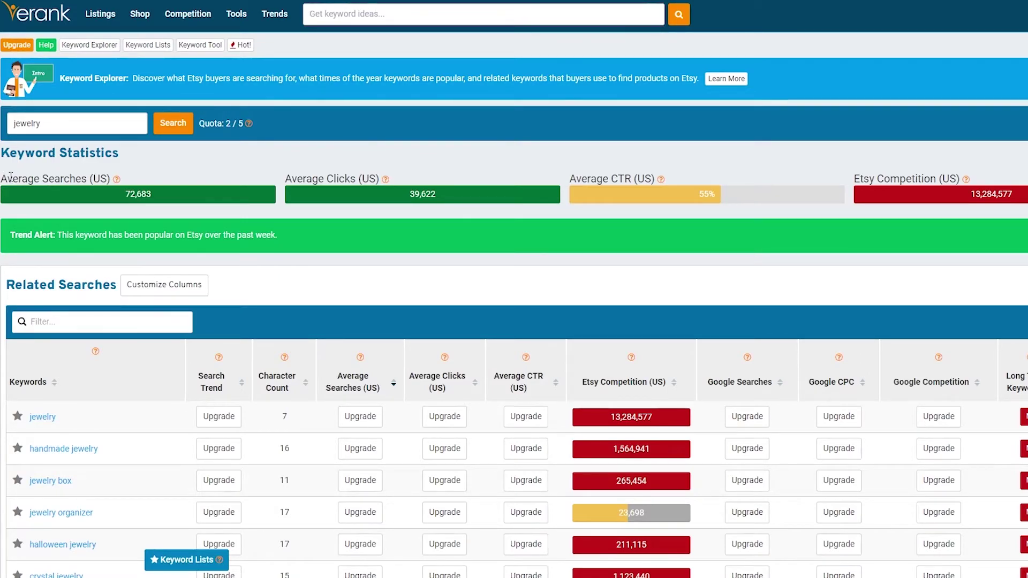
drag(11, 177, 195, 198)
drag(694, 195, 716, 195)
mouse_move(662, 181)
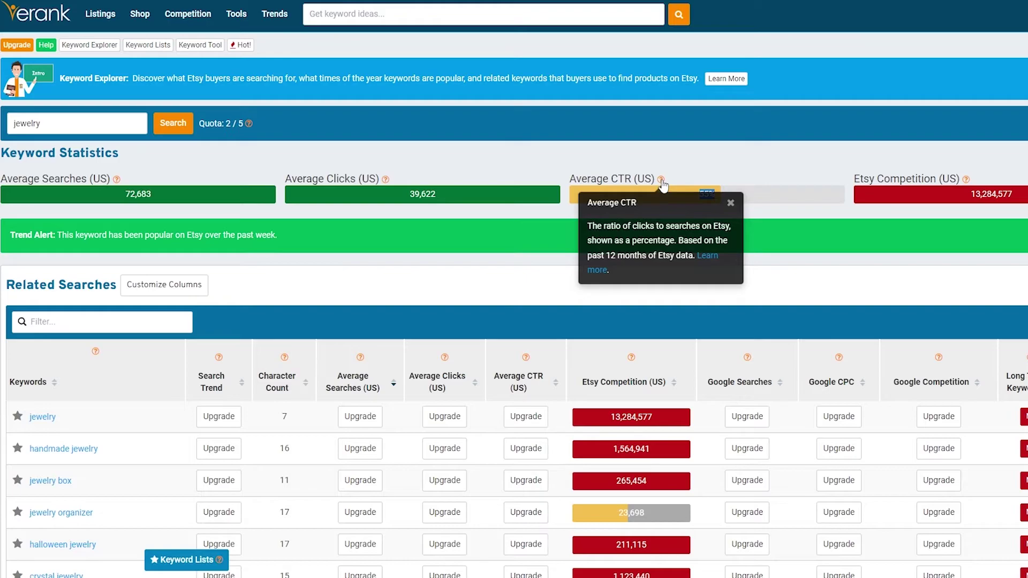
click(948, 192)
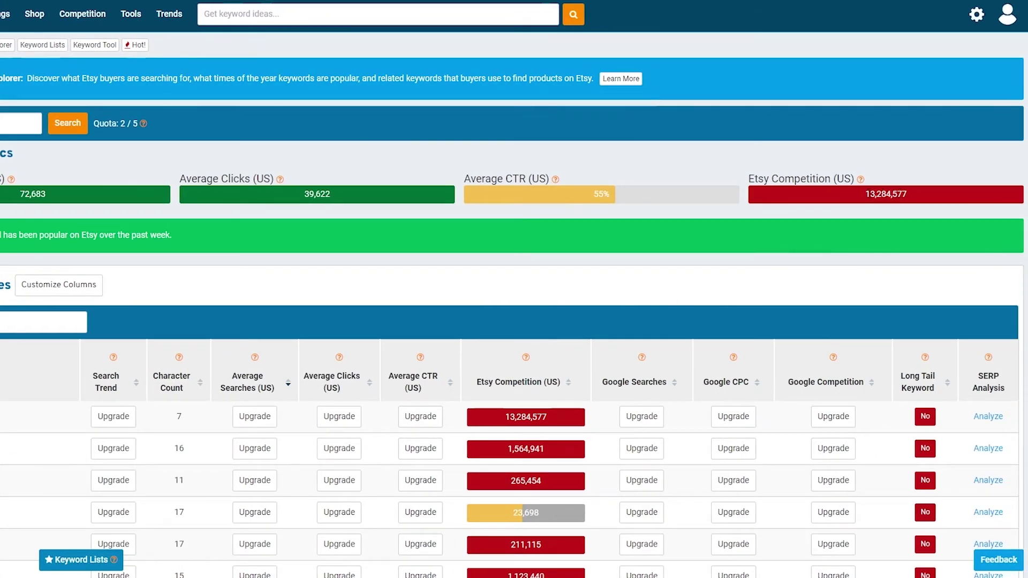
drag(862, 194, 919, 197)
Search the Keyword Explorer for the keyword "wall art".
click(21, 124)
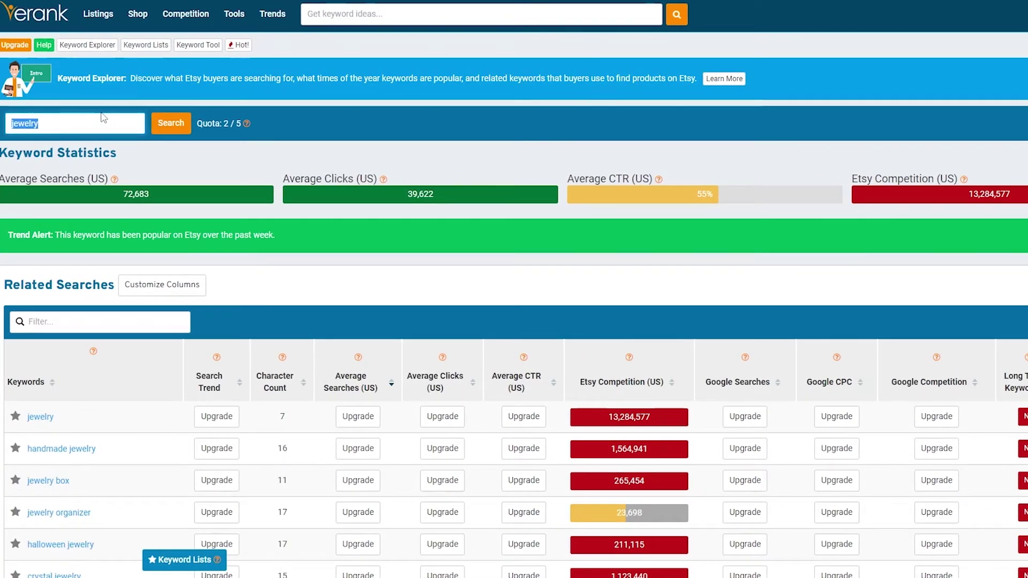
text(wall art)
key(Return)
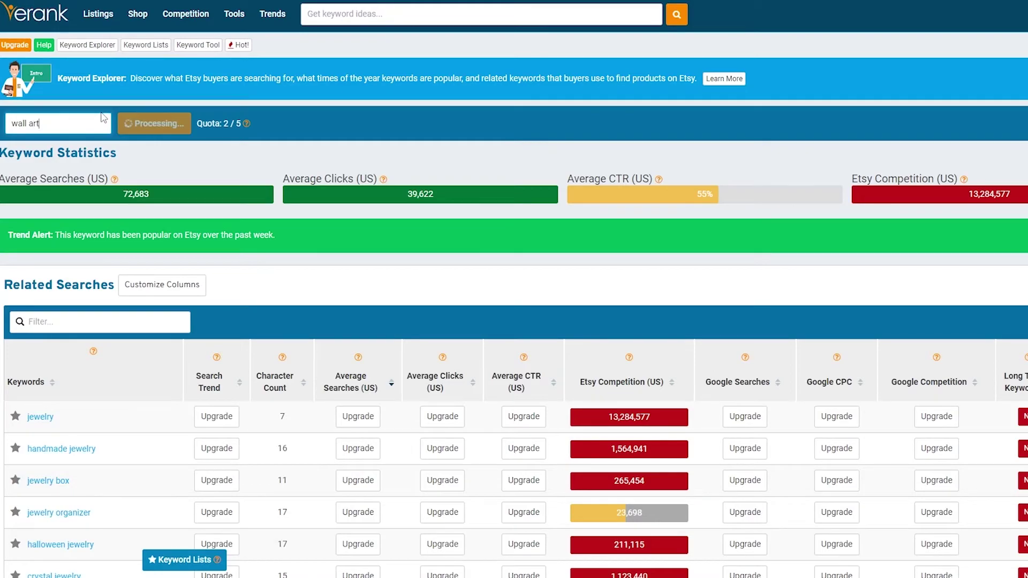
Examine the keyword statistics and related searches for "wall art", looking for low-competition keywords such as "moss wall art".
scroll(659, 296, down, 20)
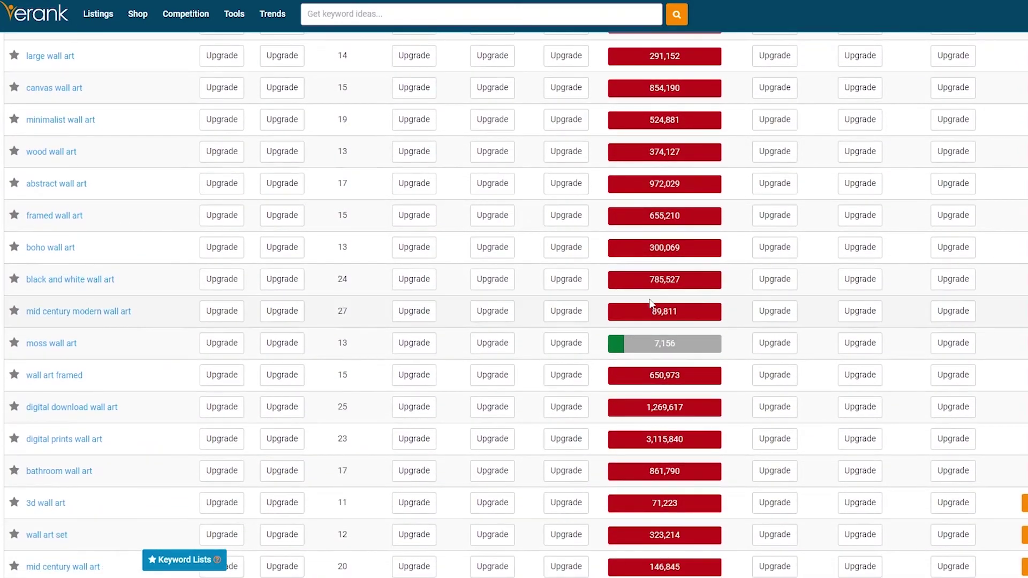
scroll(659, 296, down, 10)
scroll(659, 296, up, 20)
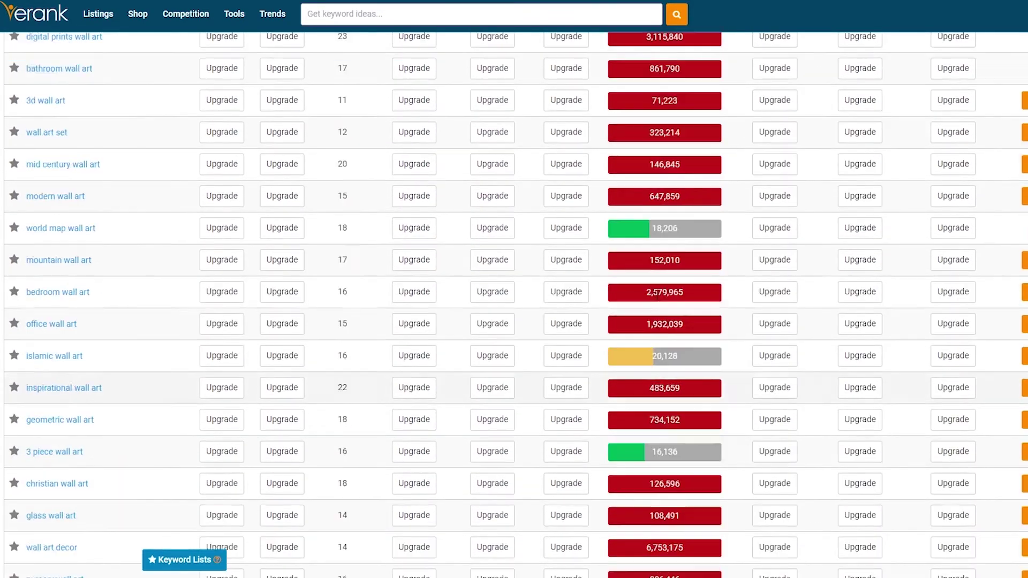
scroll(487, 248, down, 3)
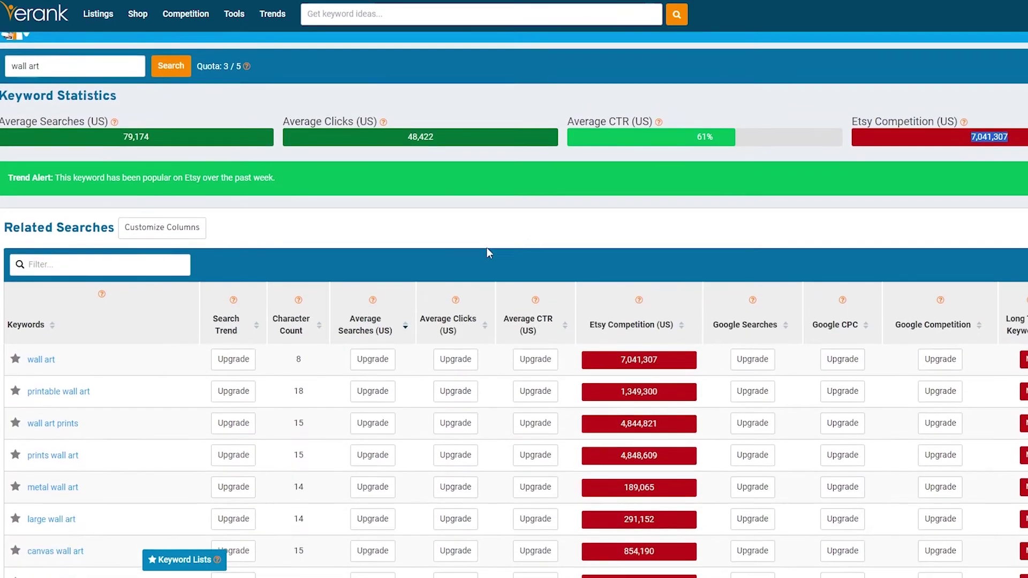
scroll(614, 263, down, 15)
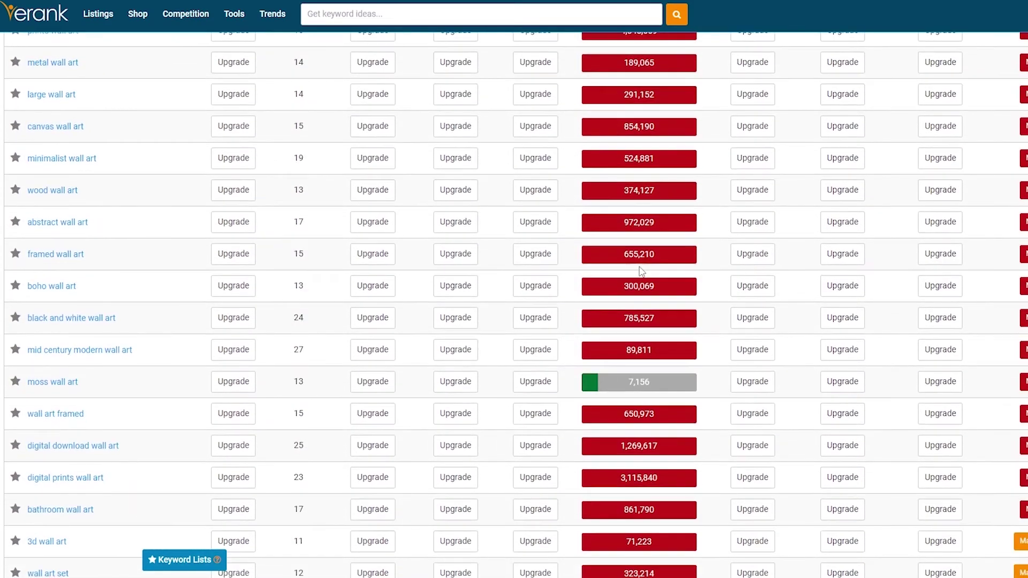
scroll(641, 269, down, 20)
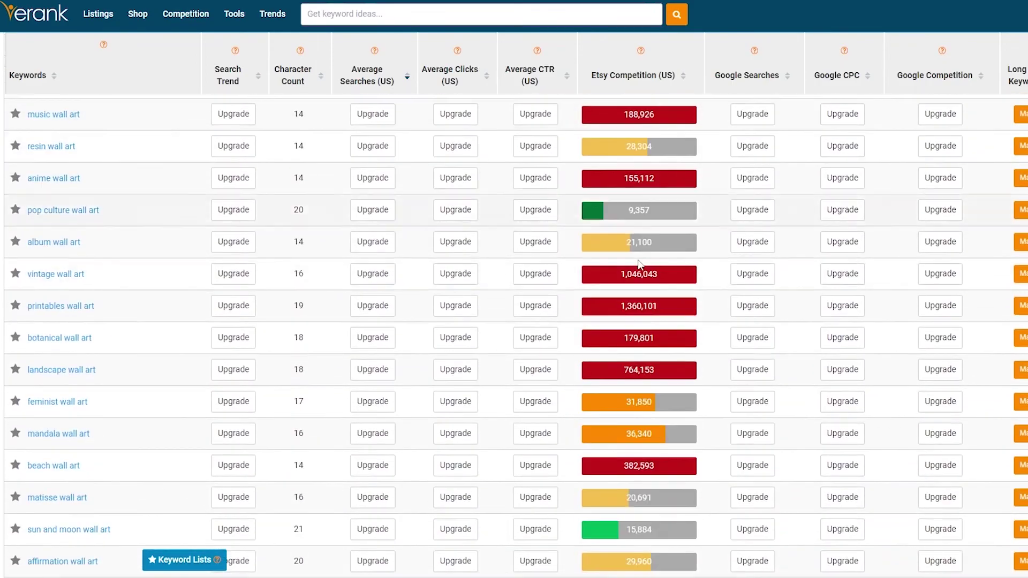
scroll(643, 264, down, 20)
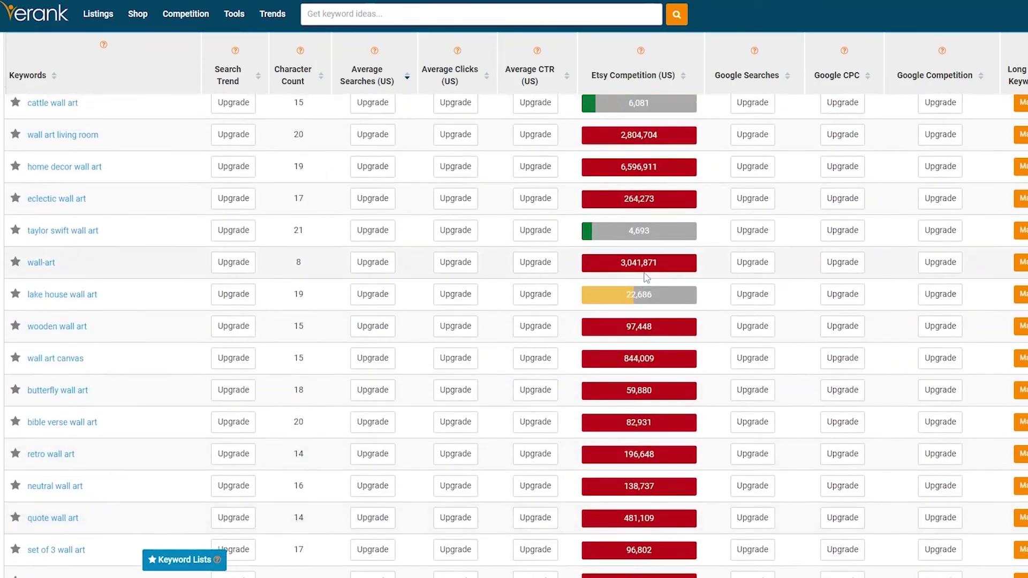
scroll(646, 268, up, 15)
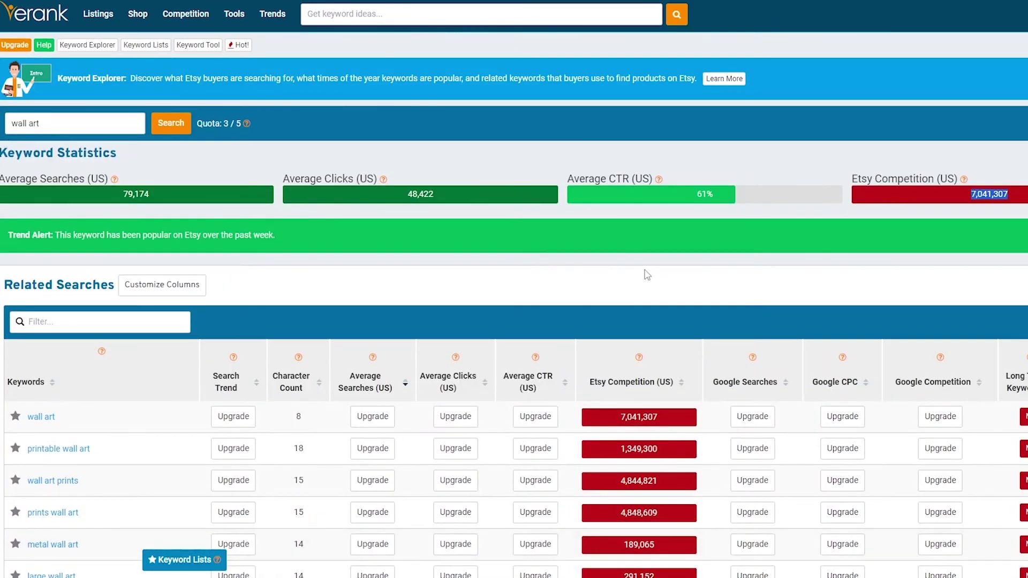
scroll(647, 276, down, 12)
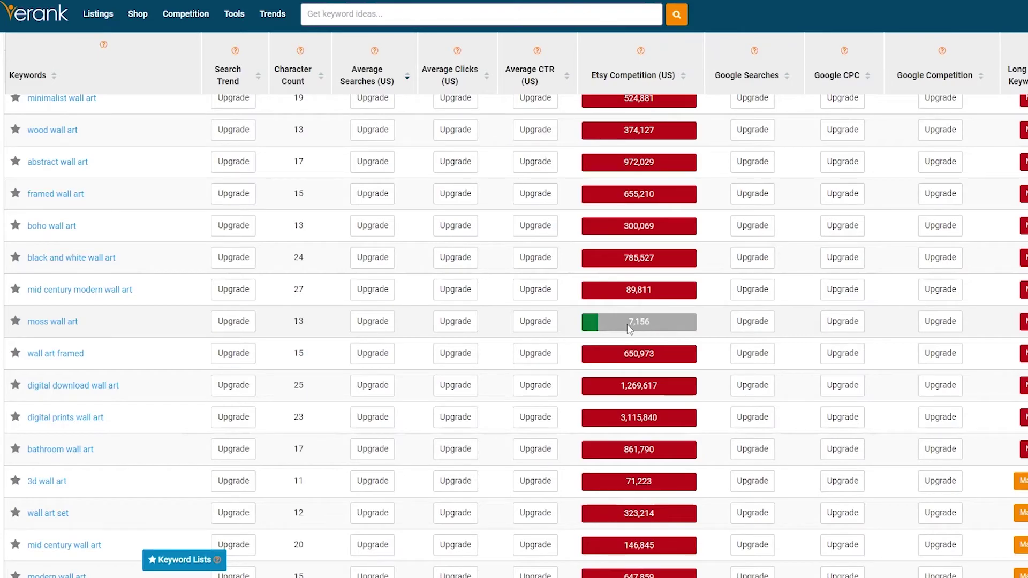
double_click(674, 322)
click(672, 322)
Open the Keyword Tool and read its help article on benefits and how to use it.
scroll(674, 326, up, 10)
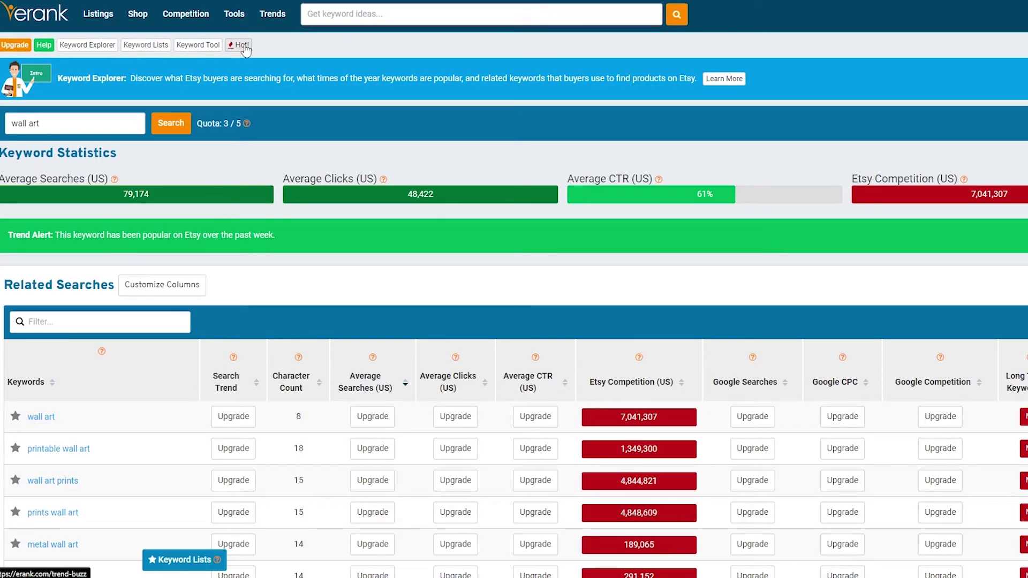
click(193, 47)
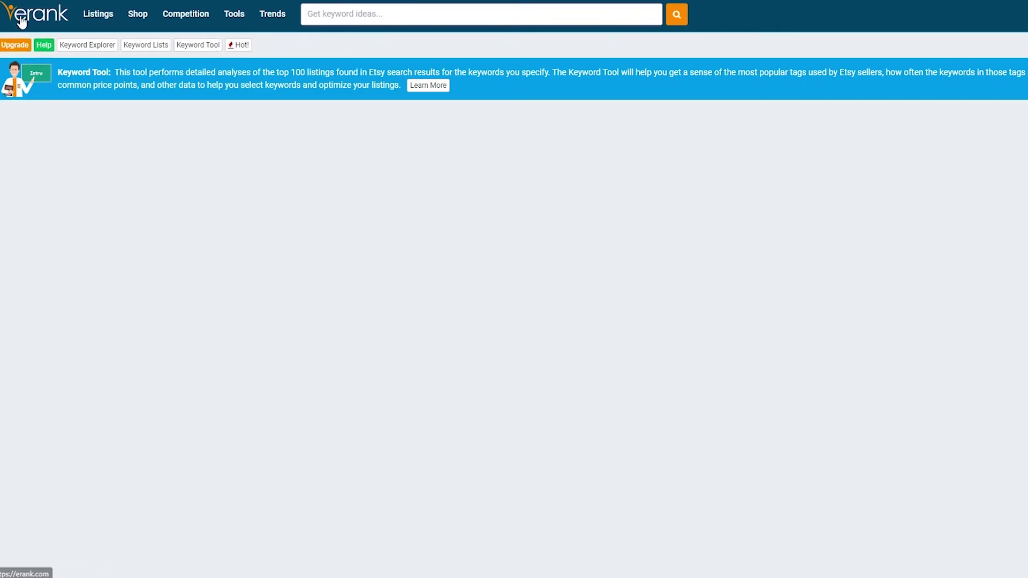
click(769, 0)
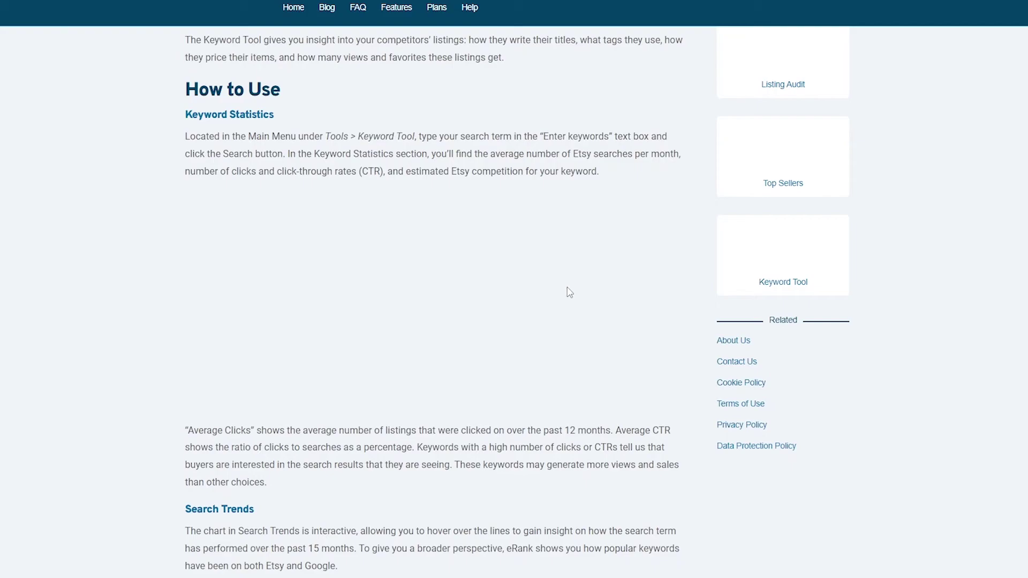
scroll(547, 271, up, 5)
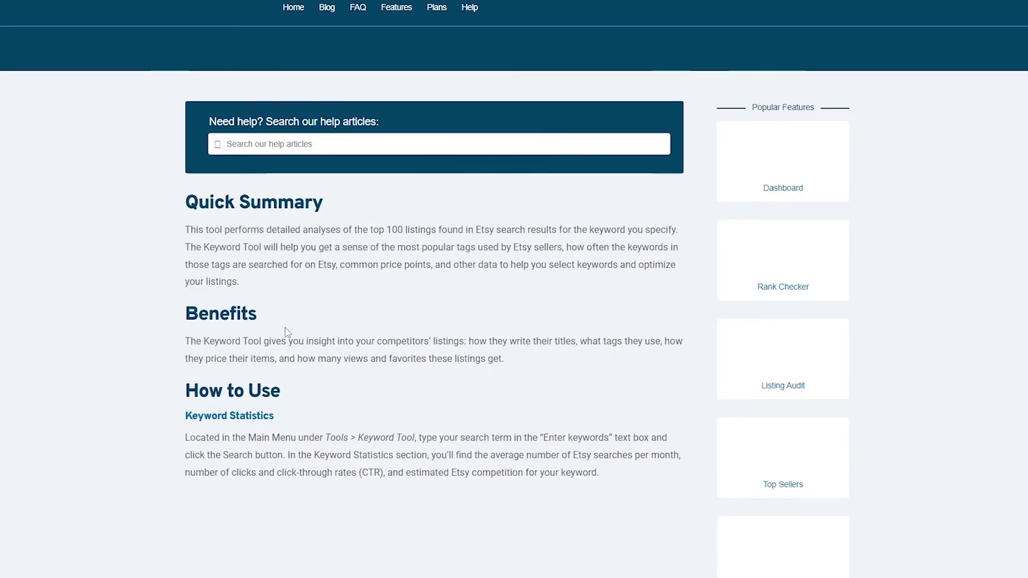
Read the Keyword Tool help article's sections on keyword statistics, search trends and searchers by country.
scroll(287, 330, up, 3)
scroll(293, 195, down, 3)
scroll(315, 256, down, 10)
scroll(224, 219, down, 10)
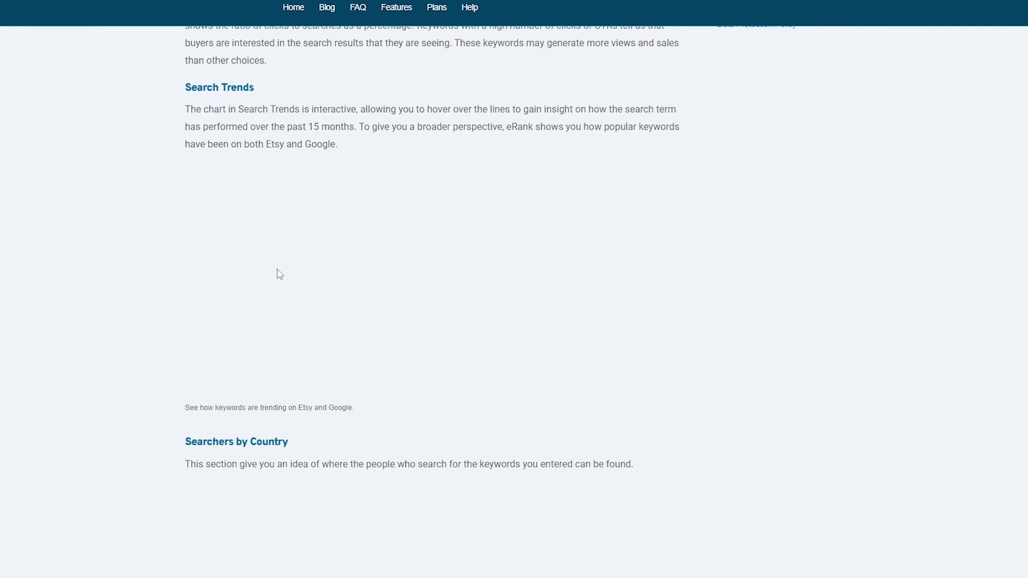
scroll(653, 289, up, 4)
scroll(653, 289, up, 4)
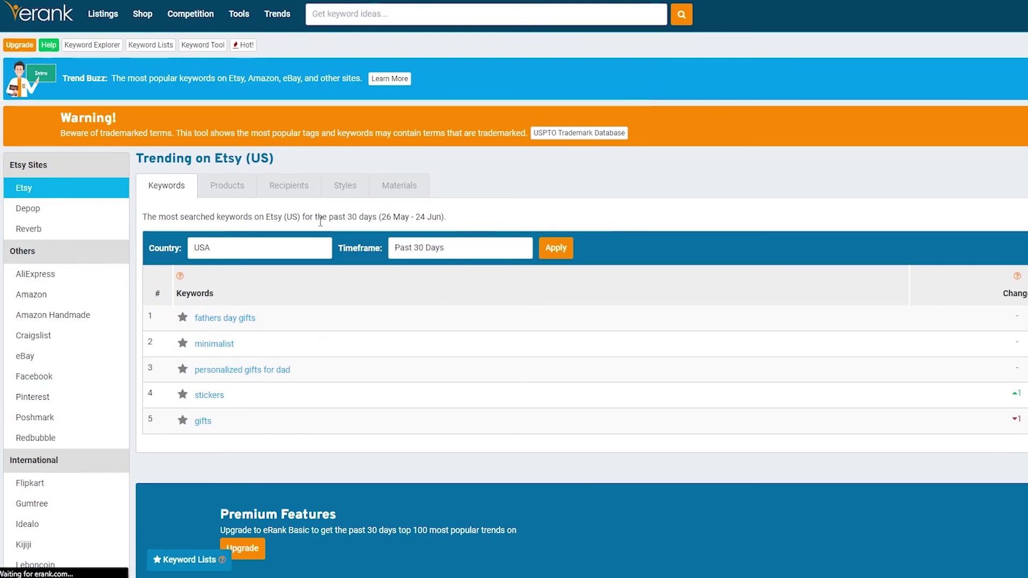
Examine Trend Buzz's most searched Etsy (US) keywords for the past 30 days and its list of other marketplaces, and return to the eRank home page.
scroll(243, 280, down, 1)
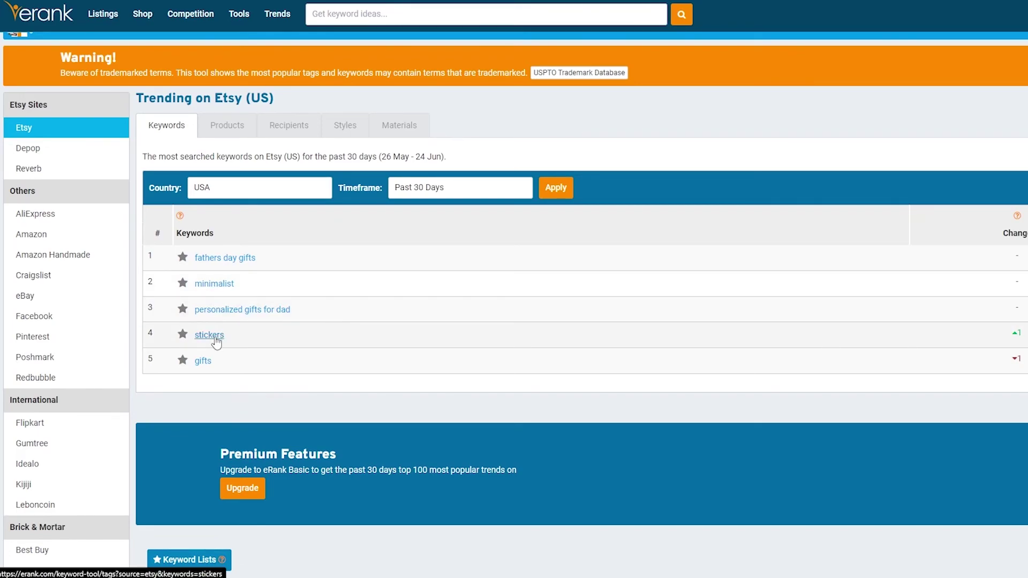
scroll(208, 362, up, 1)
click(231, 373)
scroll(321, 255, down, 1)
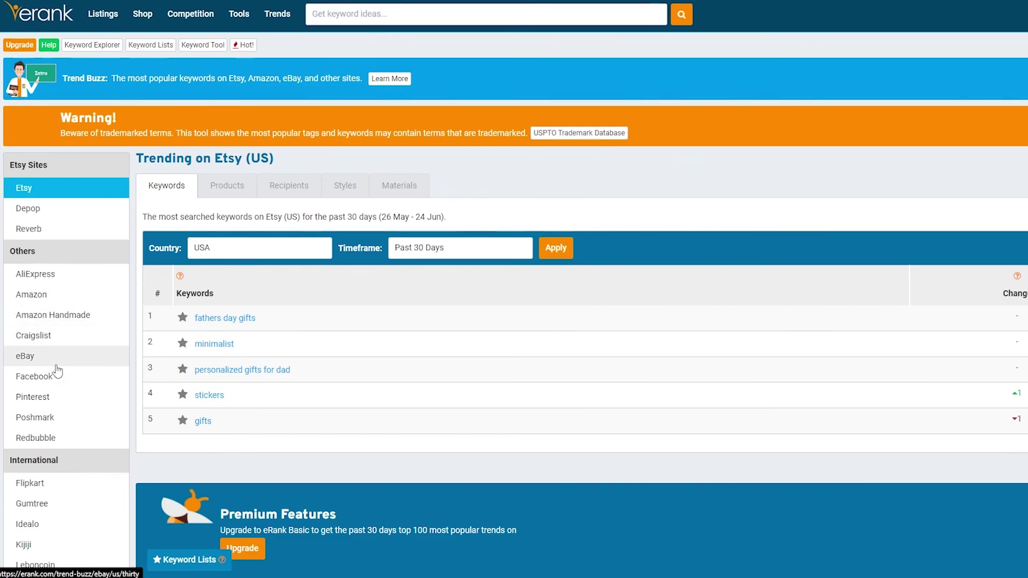
scroll(79, 448, down, 8)
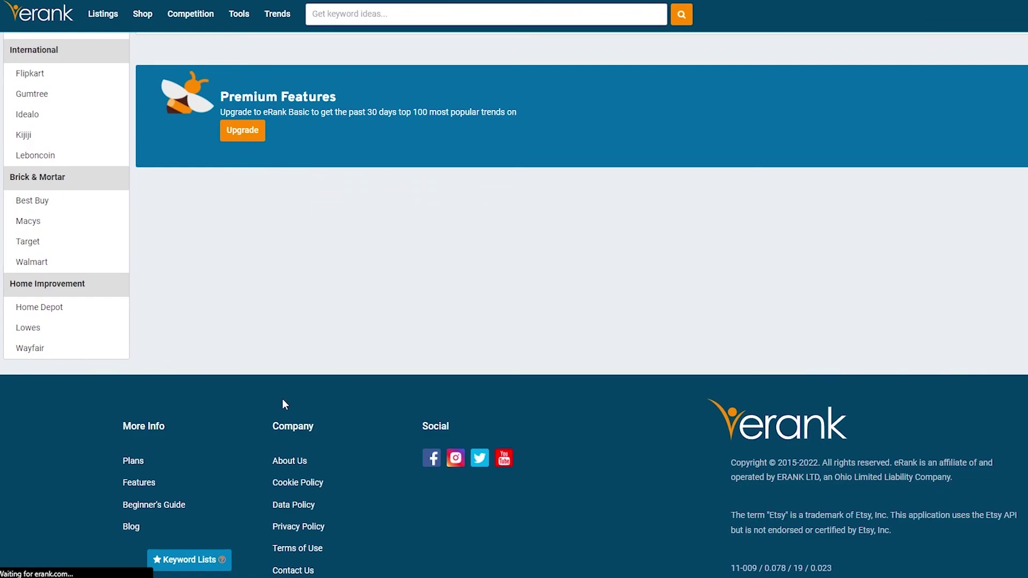
scroll(289, 428, up, 9)
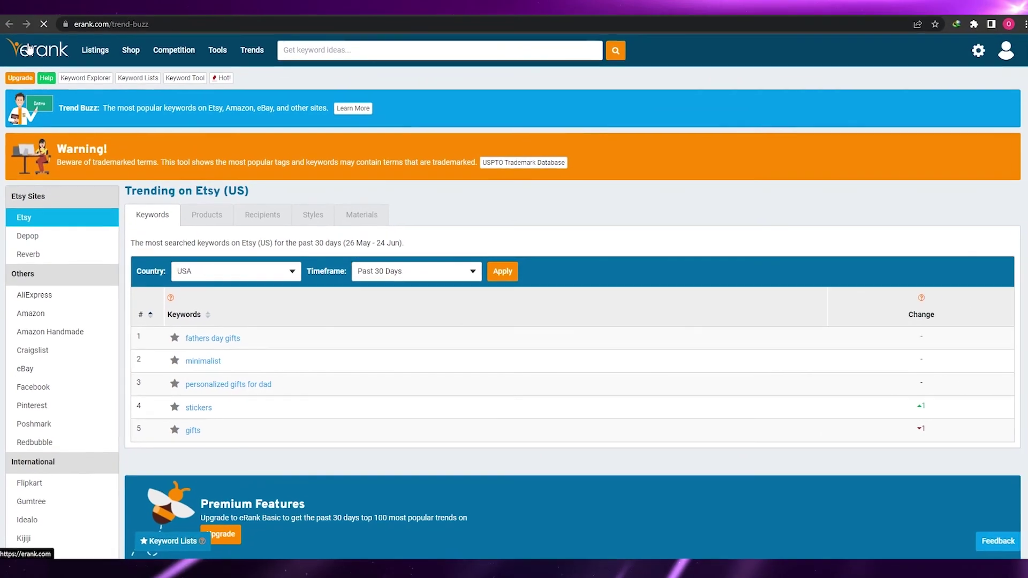
click(30, 13)
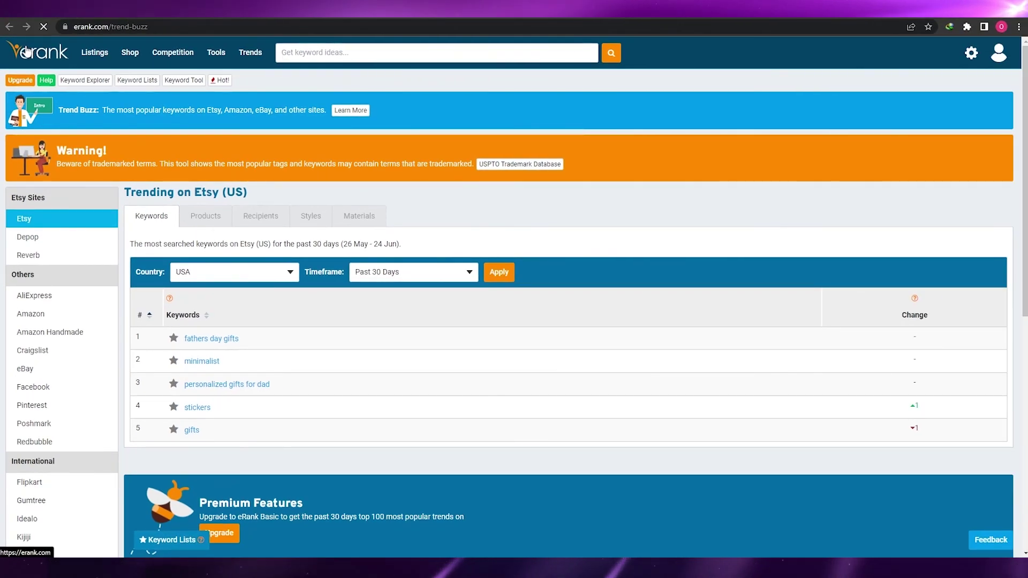